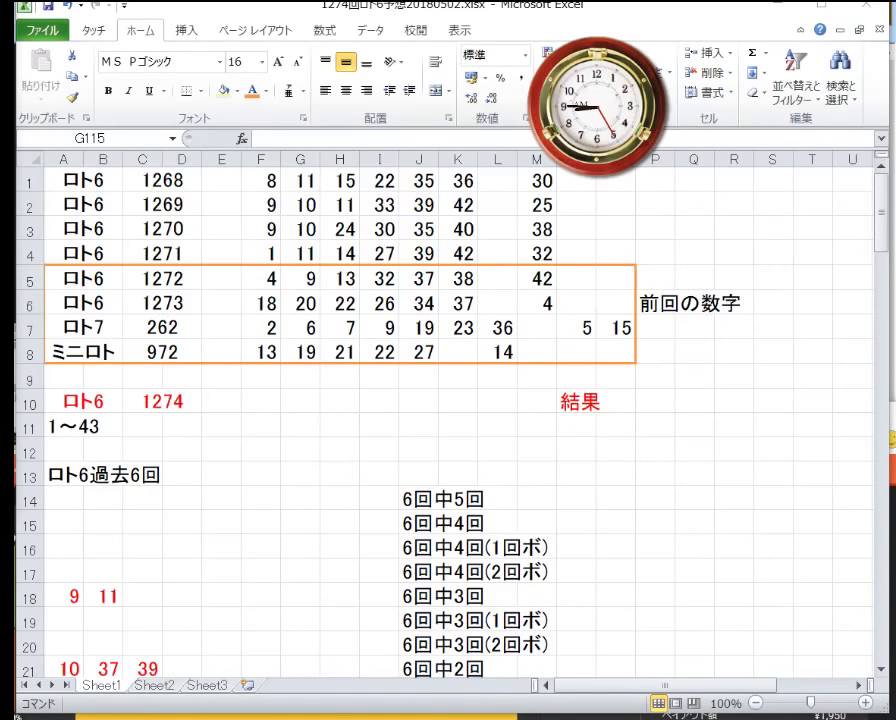
- Highlight the six past Loto 6 draws in A1:M6 and the four-draw reference block in A5:O8
click(305, 397)
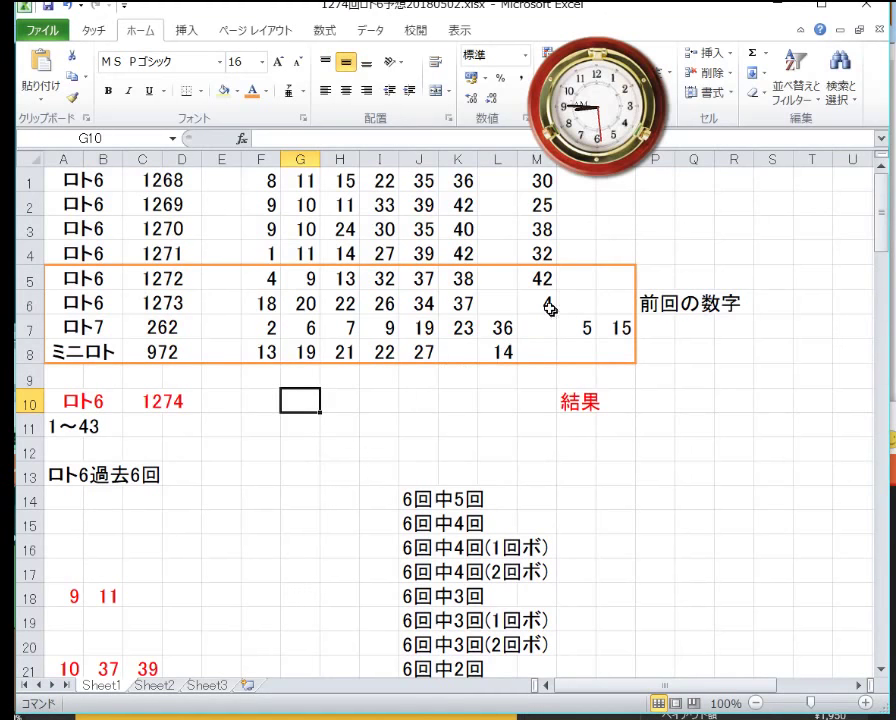
drag(549, 307, 112, 188)
scroll(207, 533, down, 1)
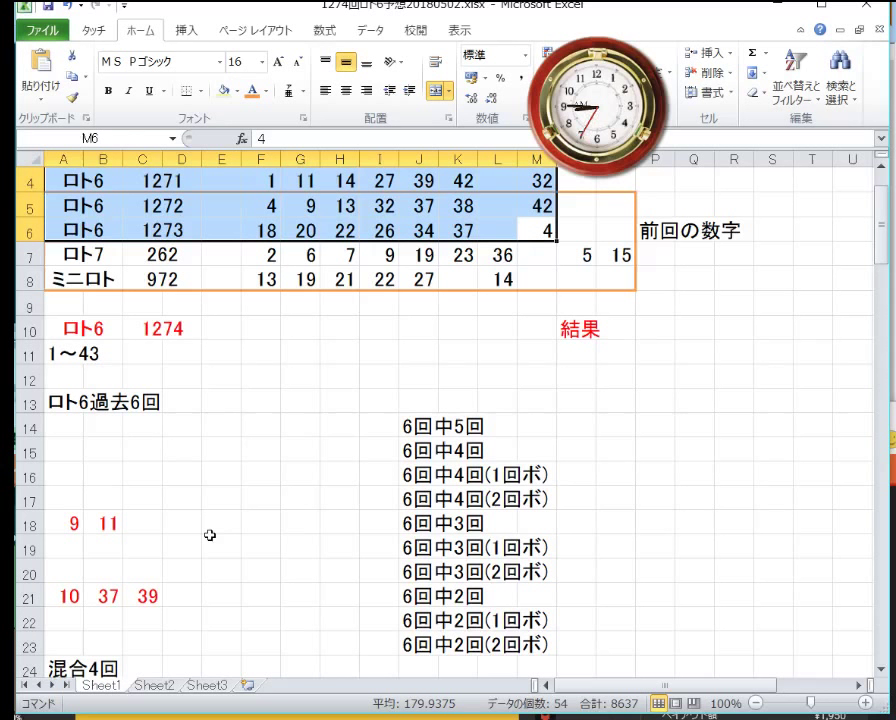
scroll(209, 535, up, 1)
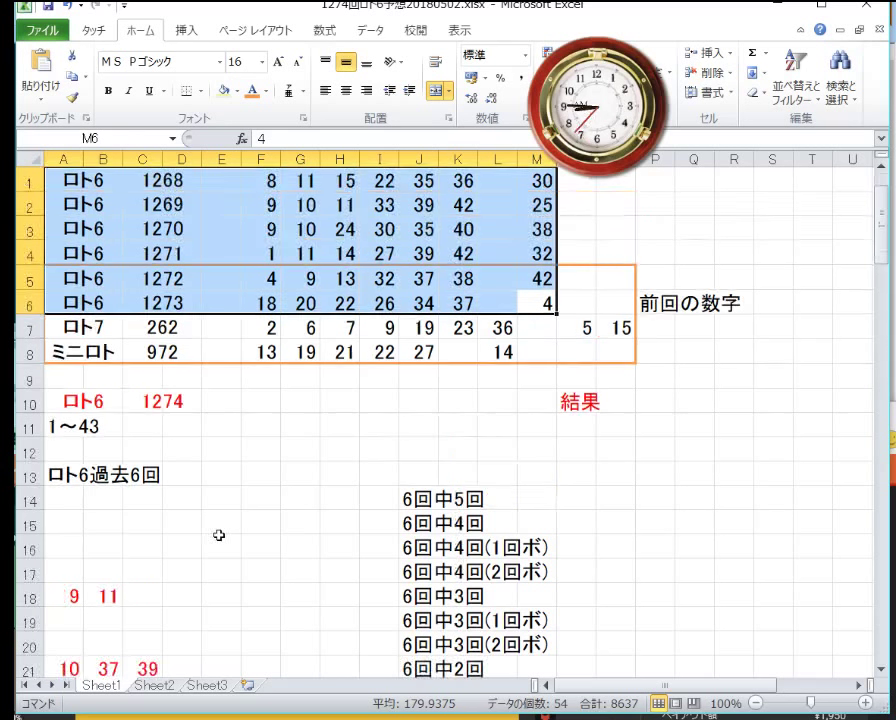
click(613, 350)
drag(613, 350, 70, 282)
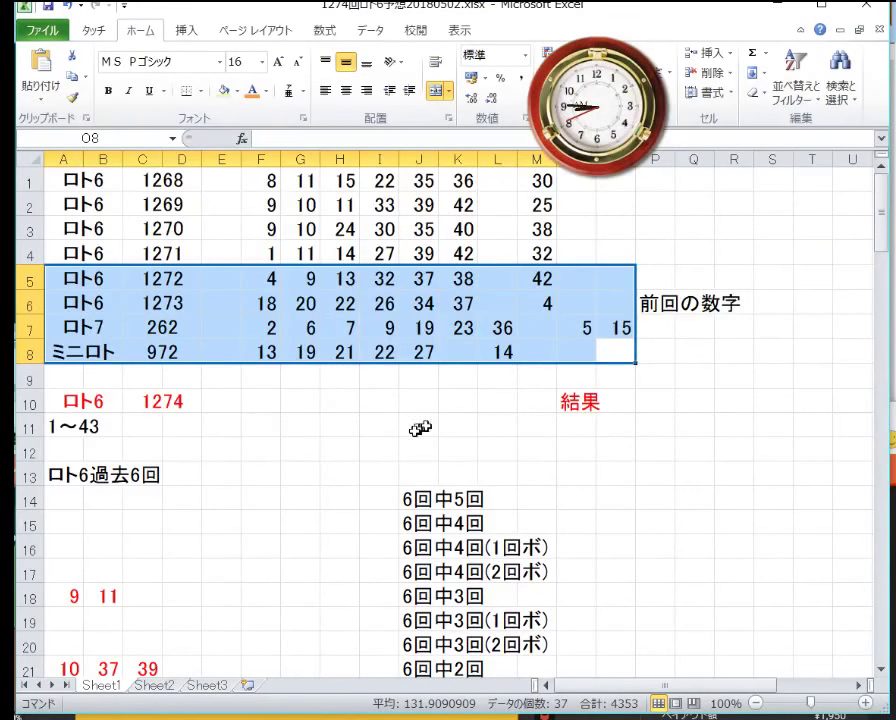
- Review the frequency lists, extracted numbers, undrawn numbers, numbers of interest and reference draws further down Sheet1
scroll(415, 430, down, 4)
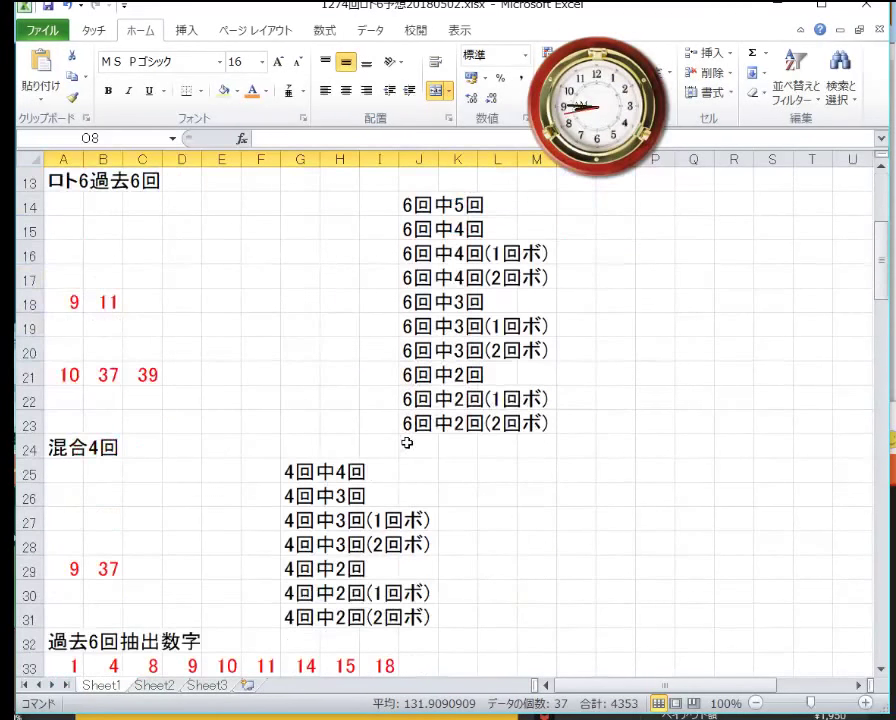
scroll(407, 440, down, 1)
scroll(405, 444, down, 3)
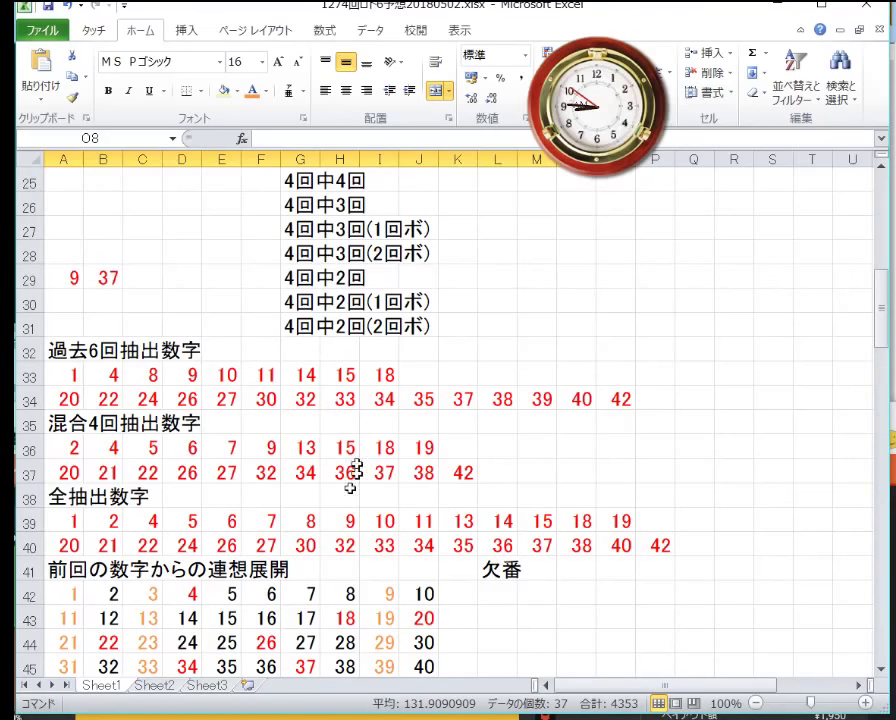
scroll(324, 481, down, 2)
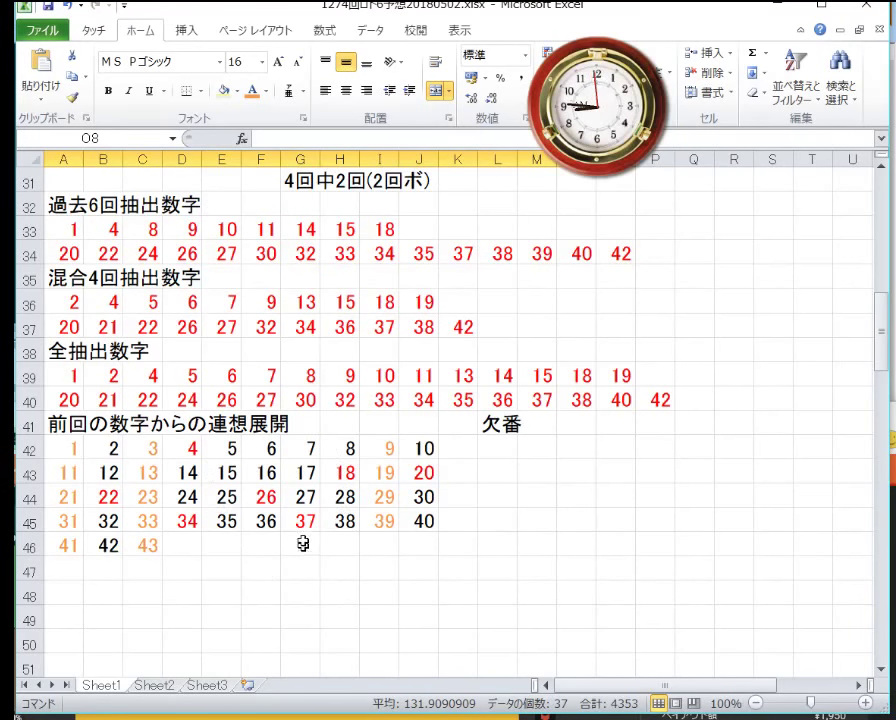
scroll(303, 543, down, 13)
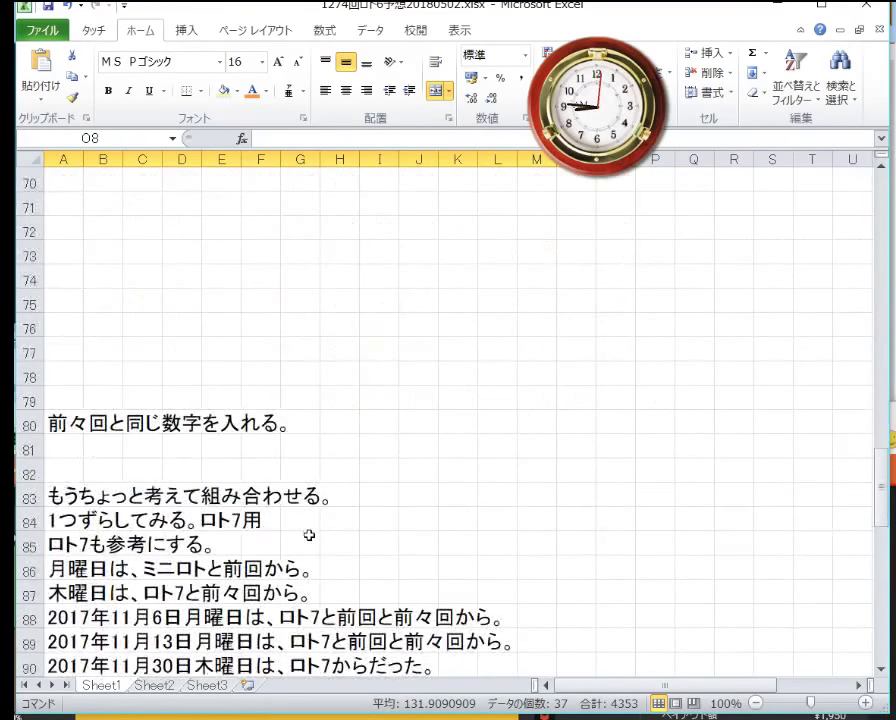
scroll(309, 535, down, 8)
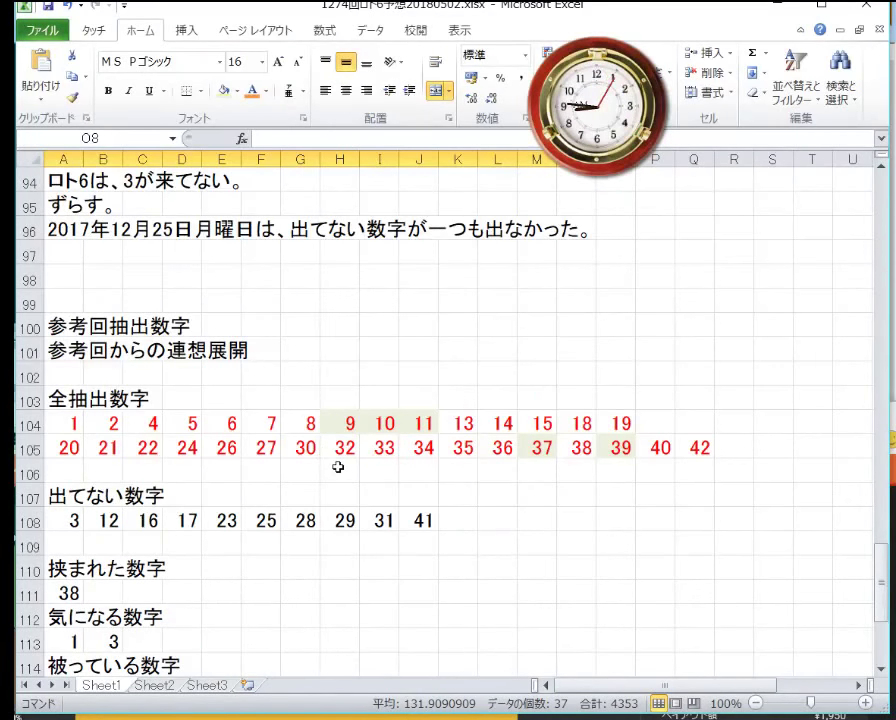
scroll(334, 468, down, 2)
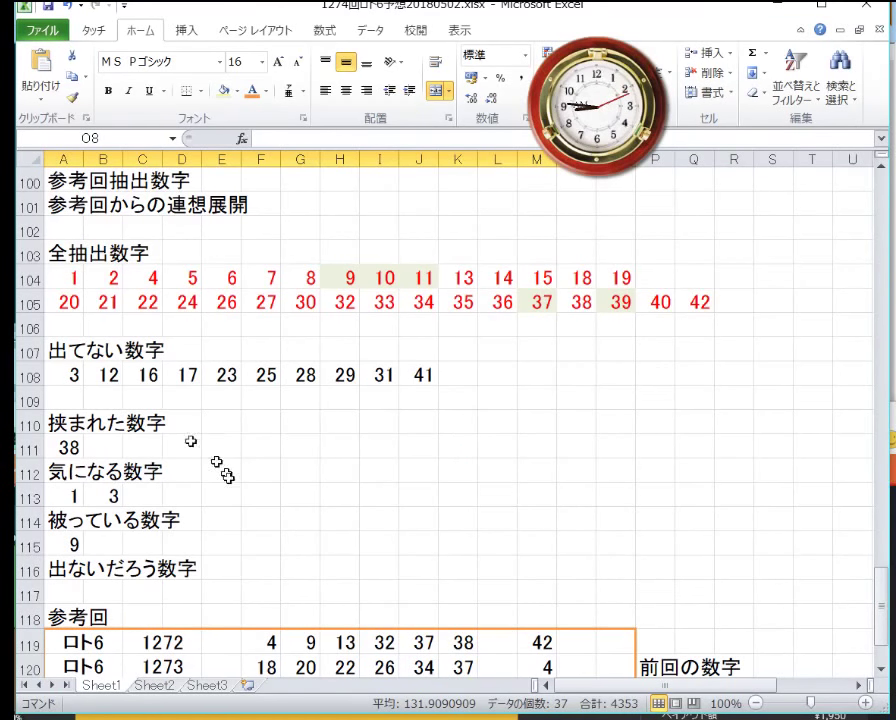
scroll(258, 538, down, 4)
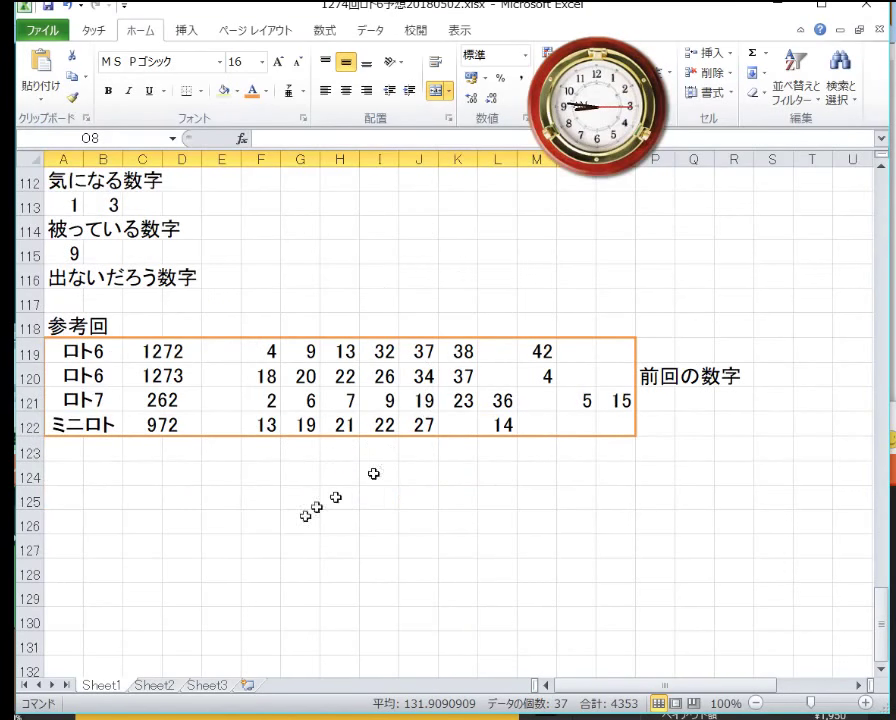
- Start the first prediction row below the reference draws by entering 1 in A125 and 3 in B125
click(216, 545)
click(92, 498)
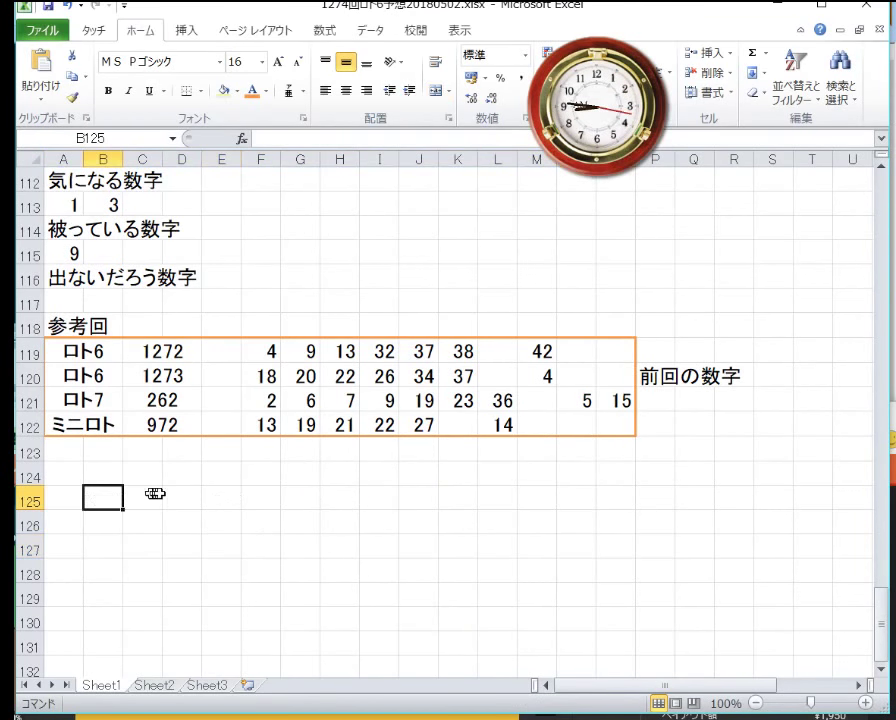
key(Left)
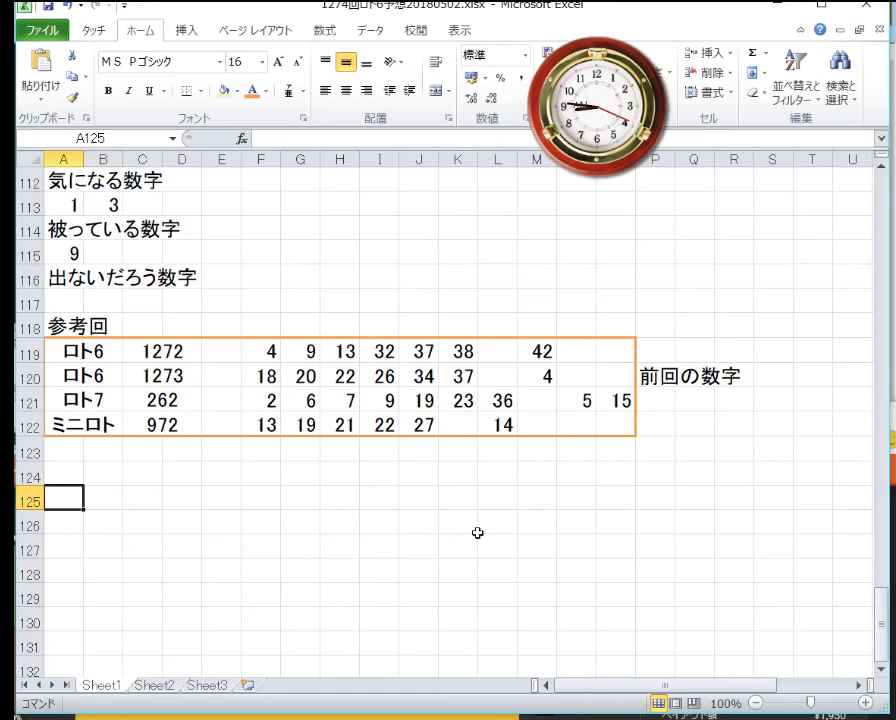
text(1)
key(Right)
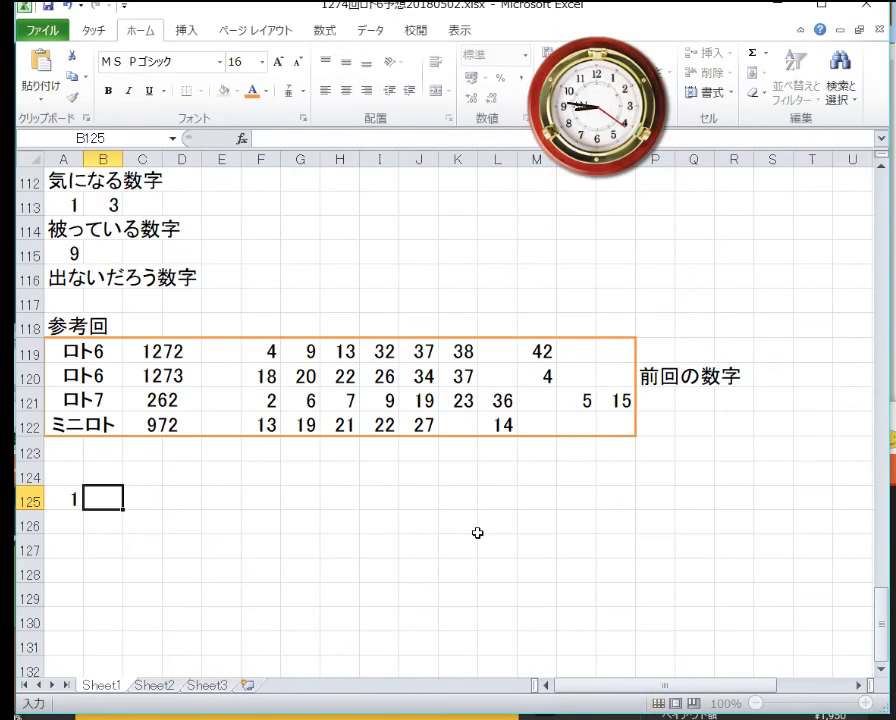
text(3)
key(Return)
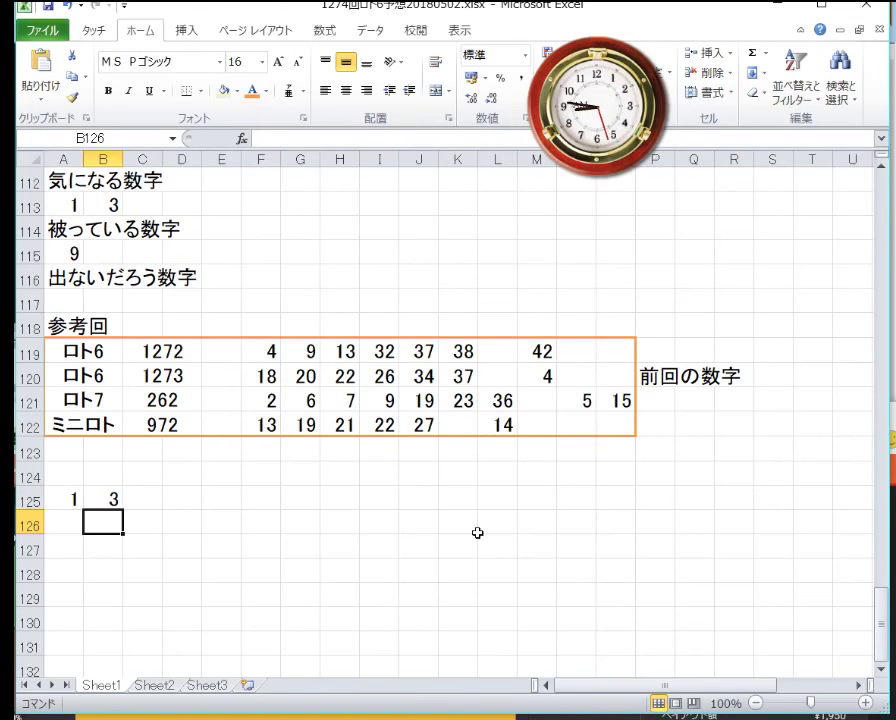
- Enter 13, 18 and 22 in cells A126 to C126 as the start of the second prediction row
key(Left)
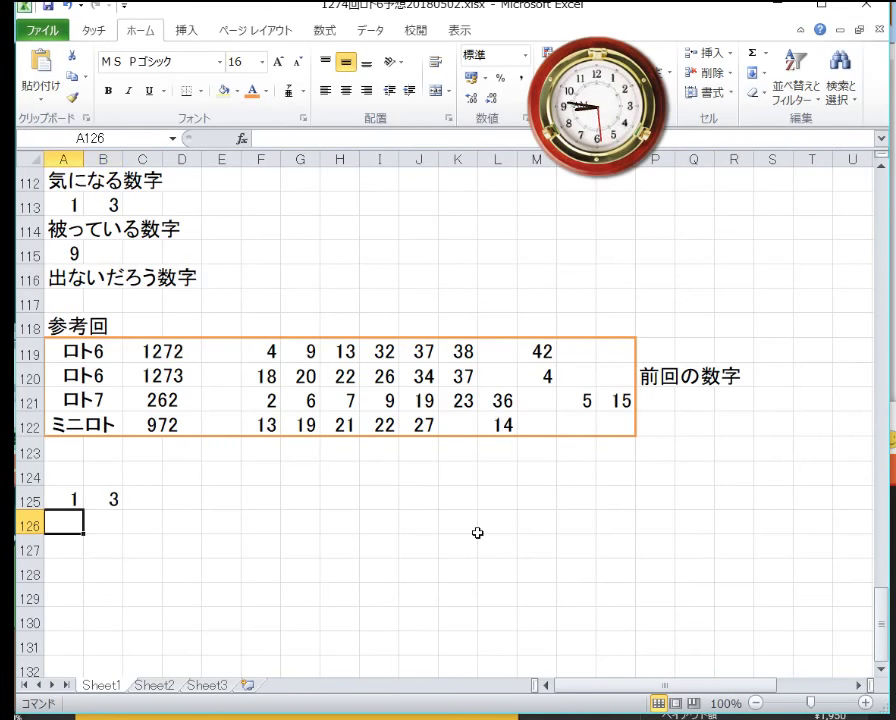
text(13)
key(Tab)
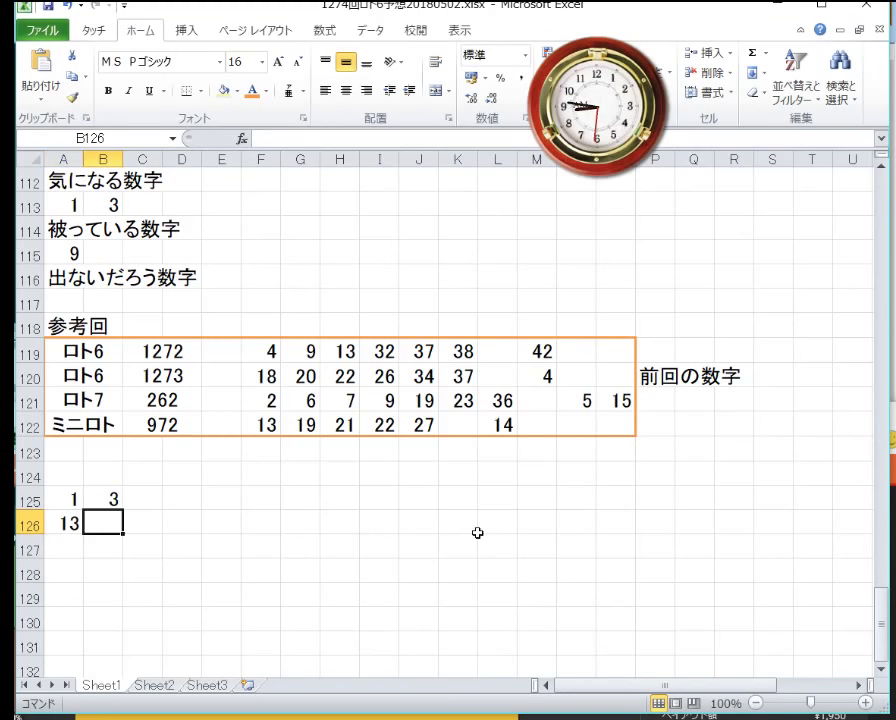
text(18)
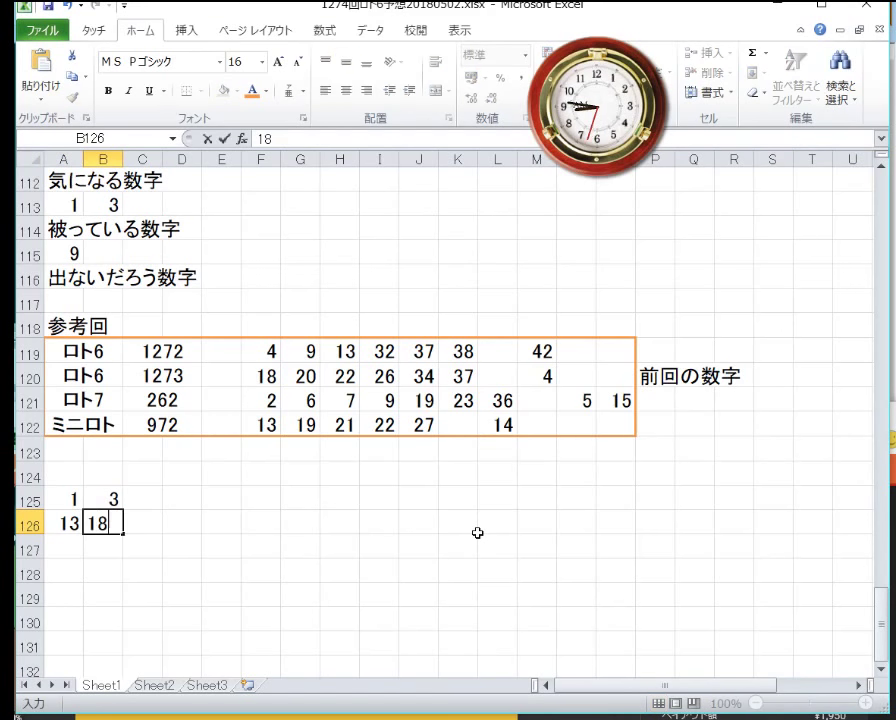
key(Tab)
text(21)
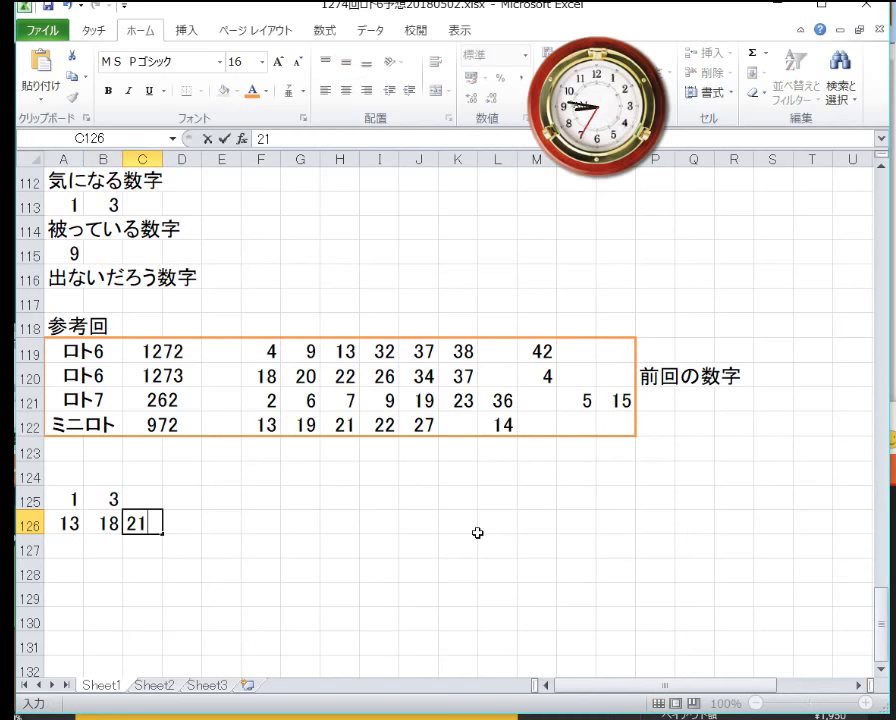
key(Tab)
key(Left)
text(22)
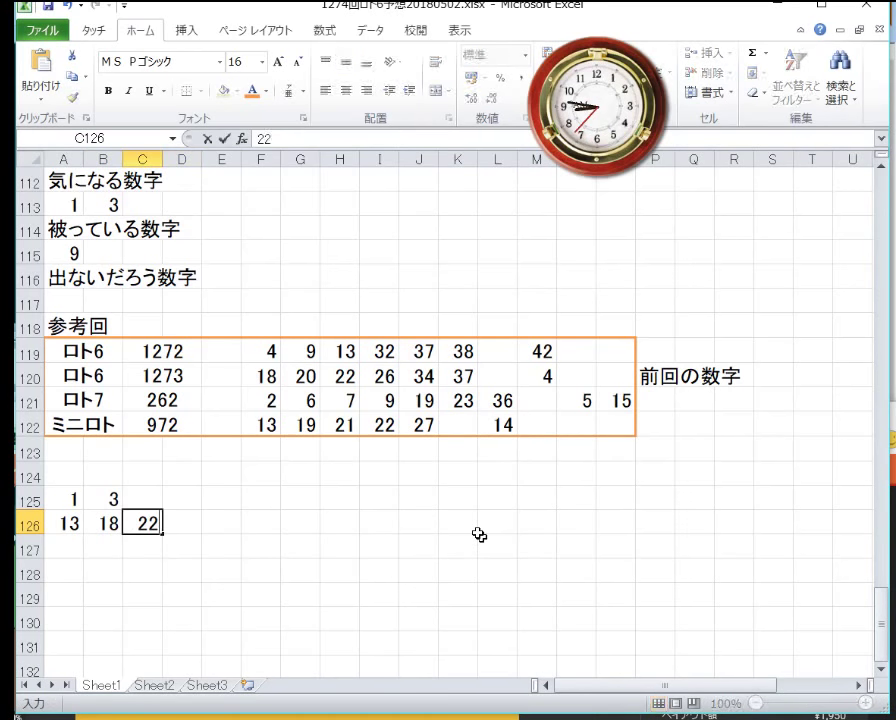
- Complete the second prediction row with 26, 34 and 37 in cells D126 to F126
key(Tab)
text(26)
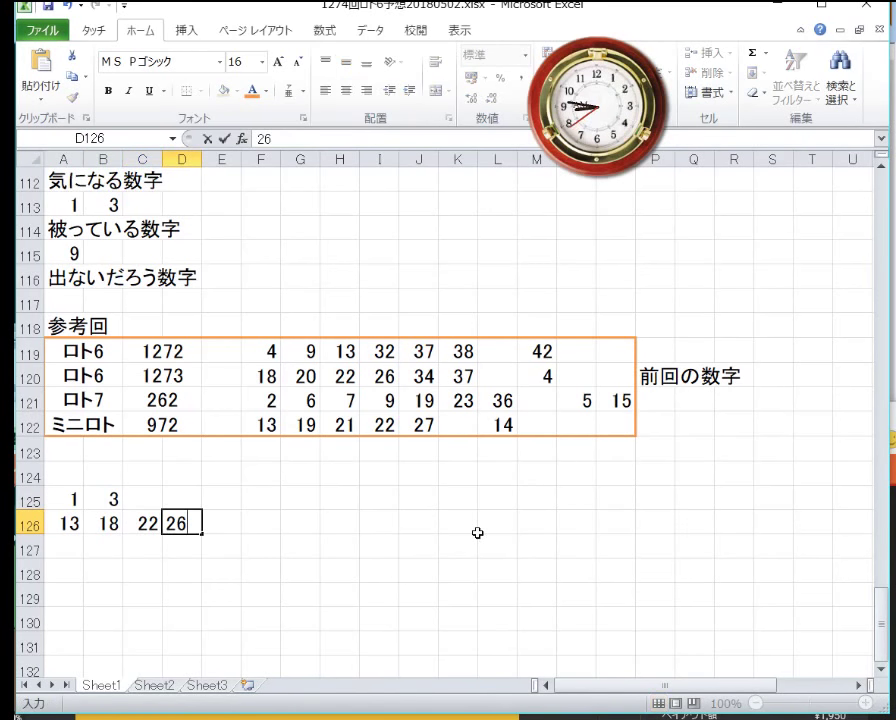
key(Tab)
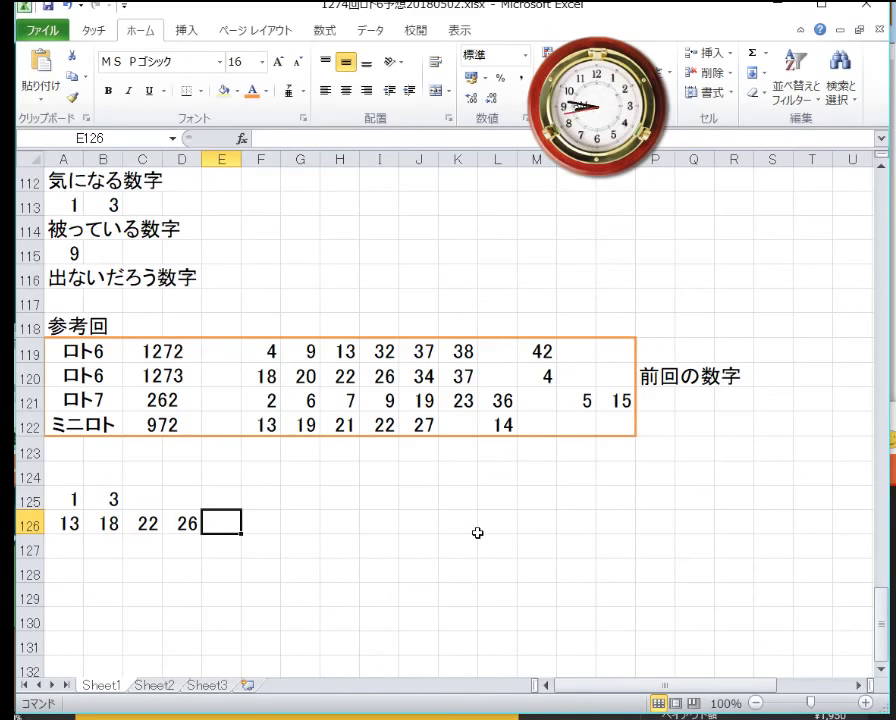
text(34)
key(Tab)
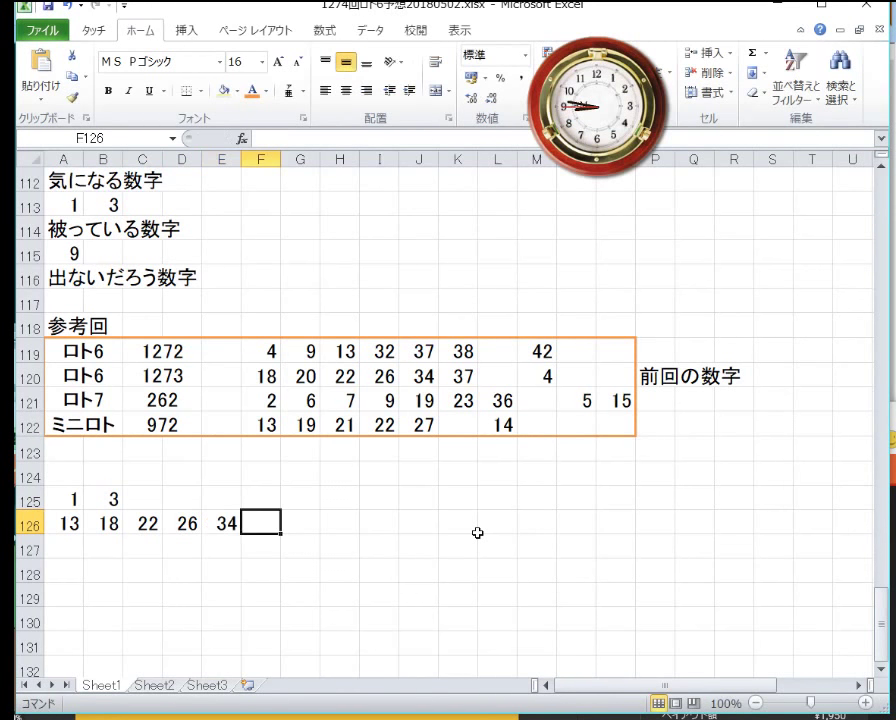
text(37)
key(Return)
- Complete the first prediction row with 13, 18, 22 and 36 in cells C125 to F125
key(Left)
key(Left)
key(Left)
key(Left)
key(Left)
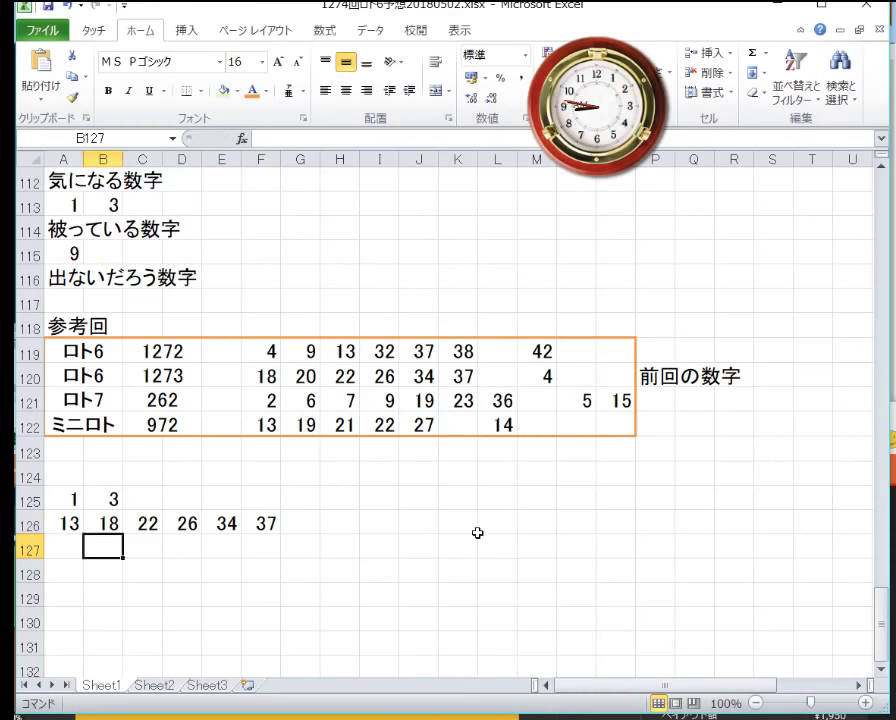
key(Up)
key(Up)
key(Right)
key(Right)
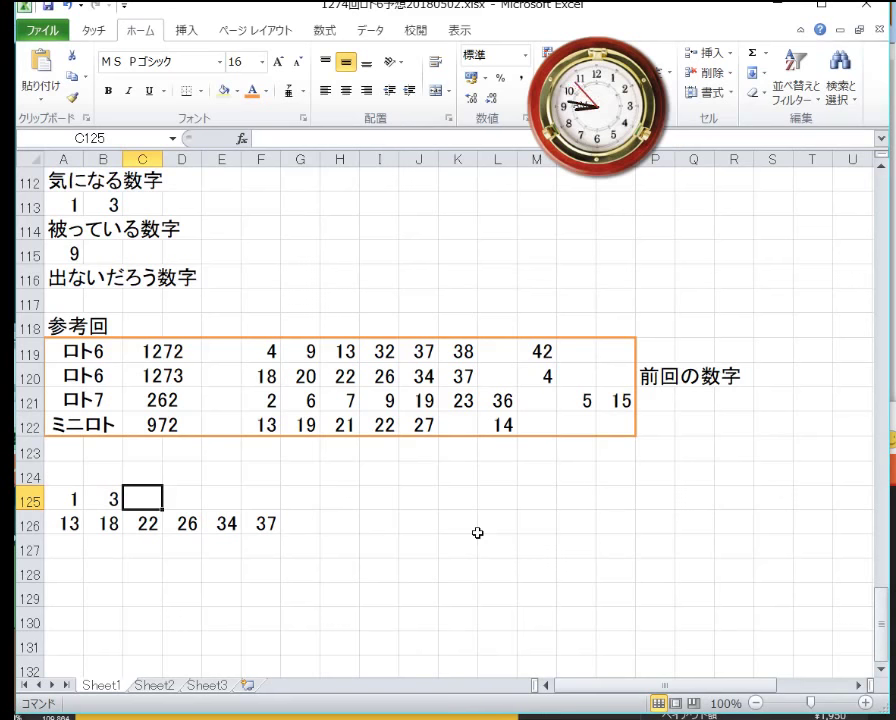
text(13)
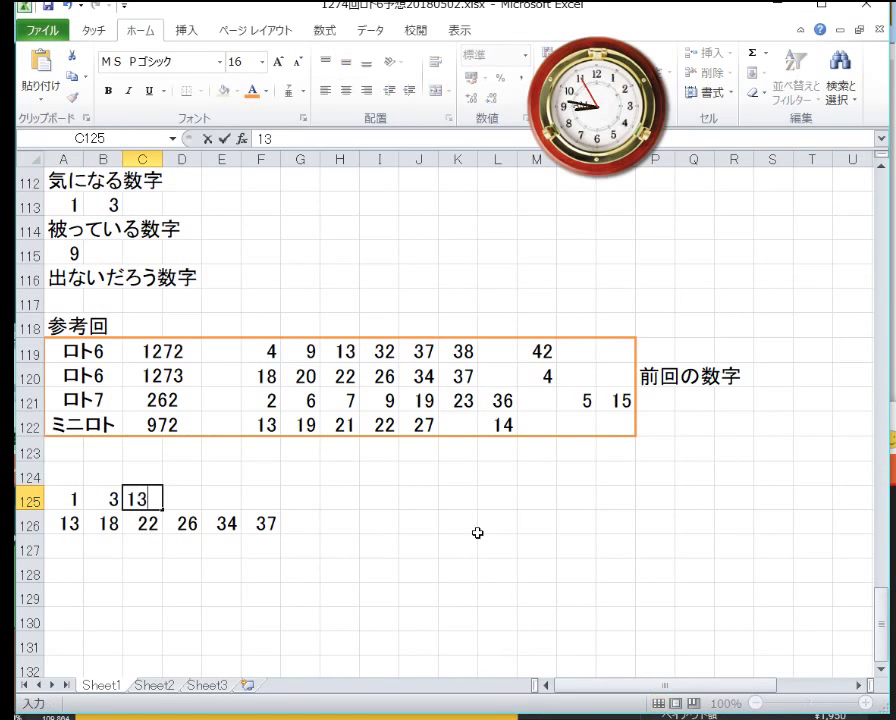
key(Tab)
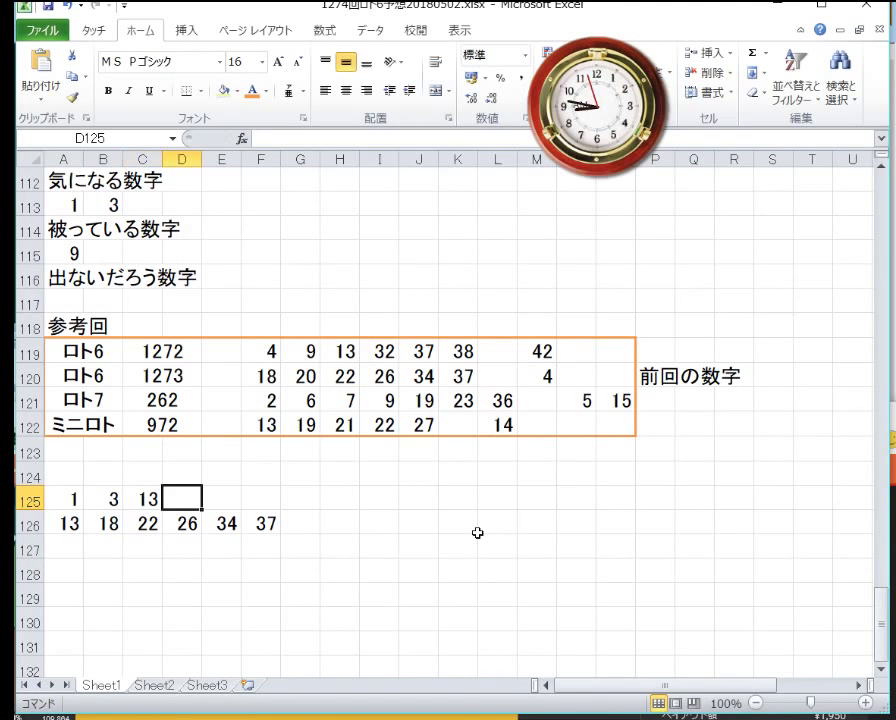
text(1)
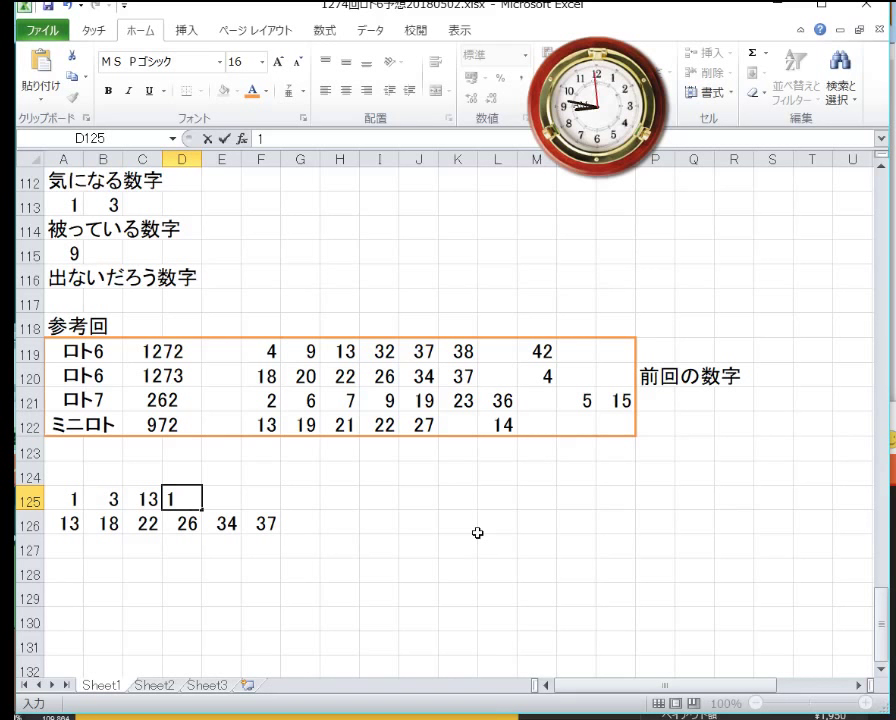
text(8)
key(Tab)
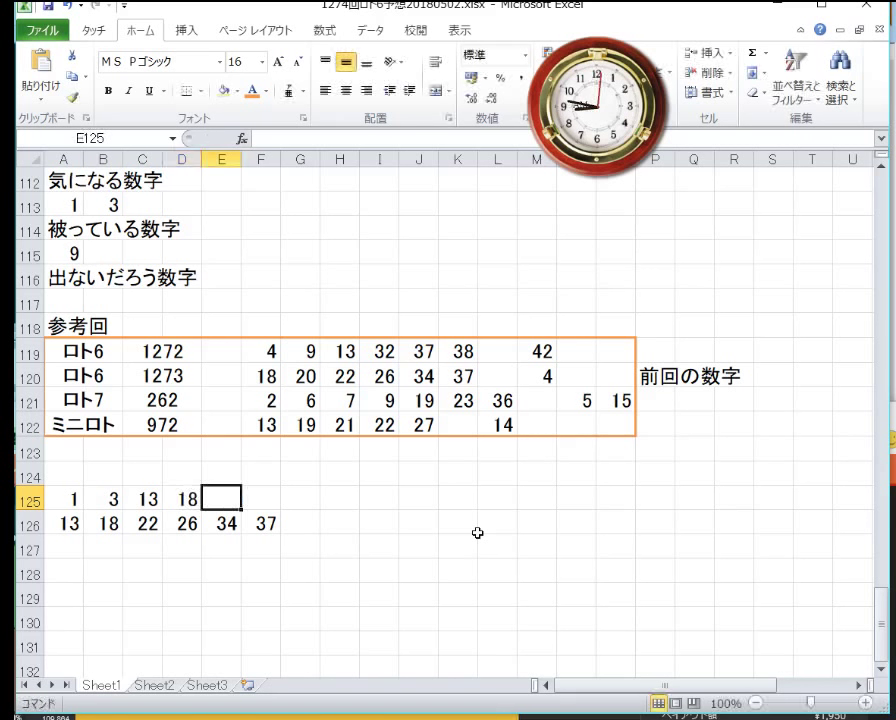
text(22)
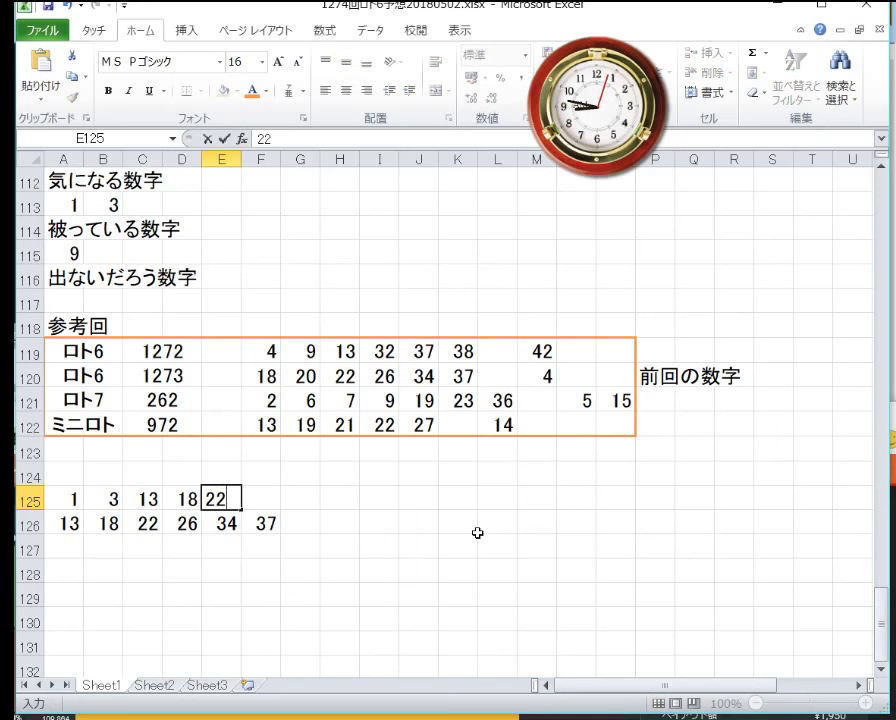
key(Tab)
text(3)
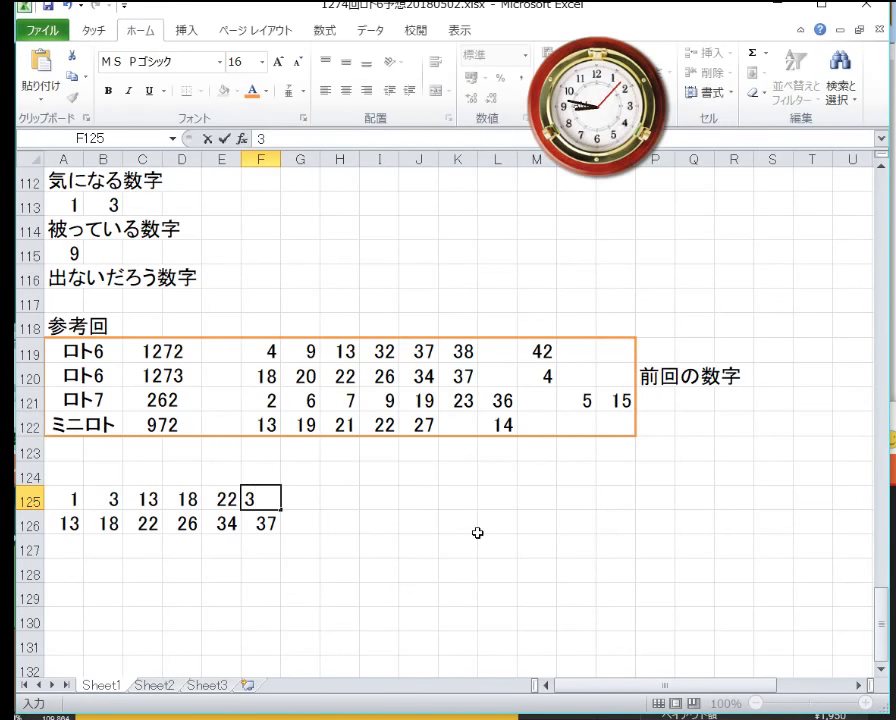
text(6)
key(Return)
- Enter 42 in F127 as the last number of the third prediction row
key(Left)
key(Left)
key(Left)
key(Left)
key(Left)
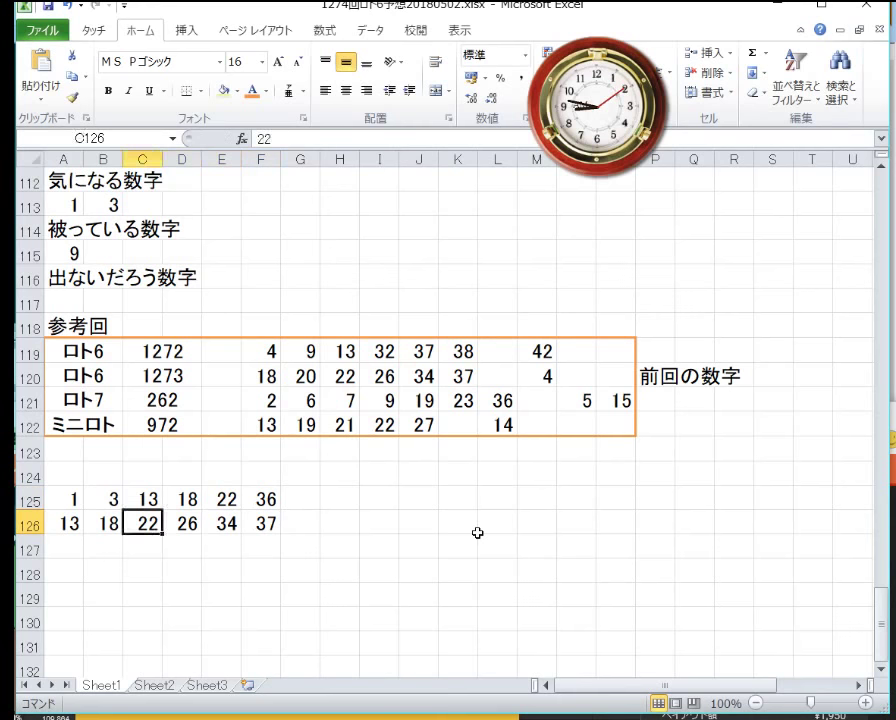
key(Down)
key(Down)
key(Up)
key(Right)
key(Right)
key(Right)
key(Right)
key(Right)
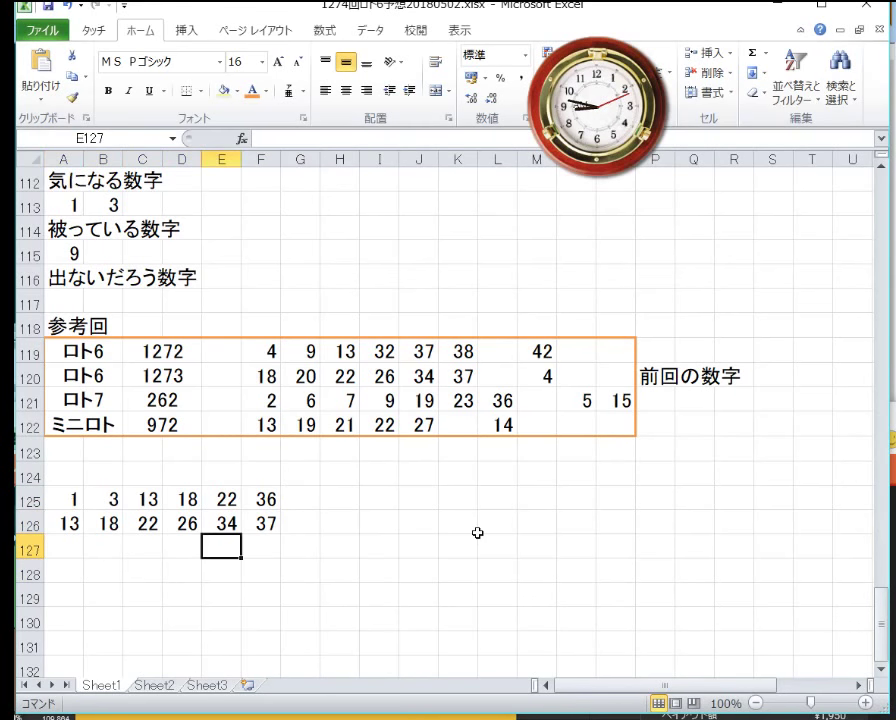
text(42)
key(Return)
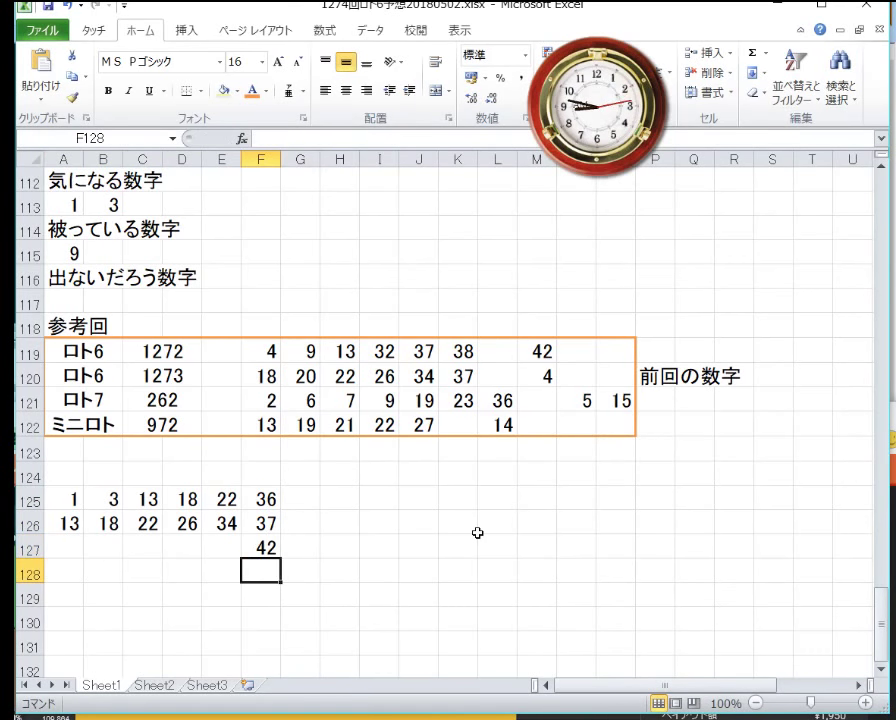
- Enter 36 in E127 and 14 and 15 in cells C127 and D127 of the third prediction row
key(Up)
key(Left)
text(36)
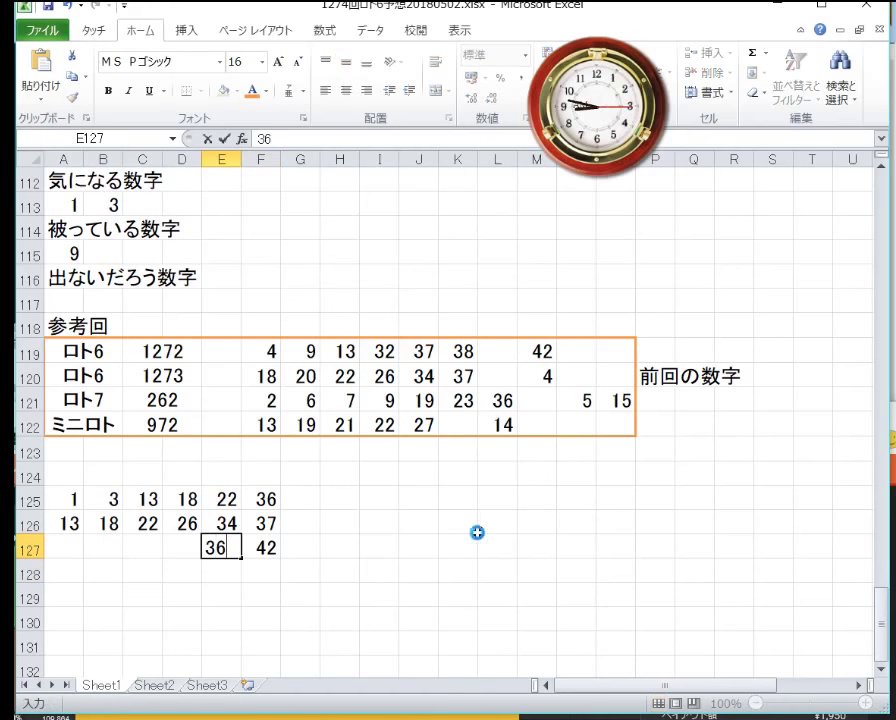
key(Return)
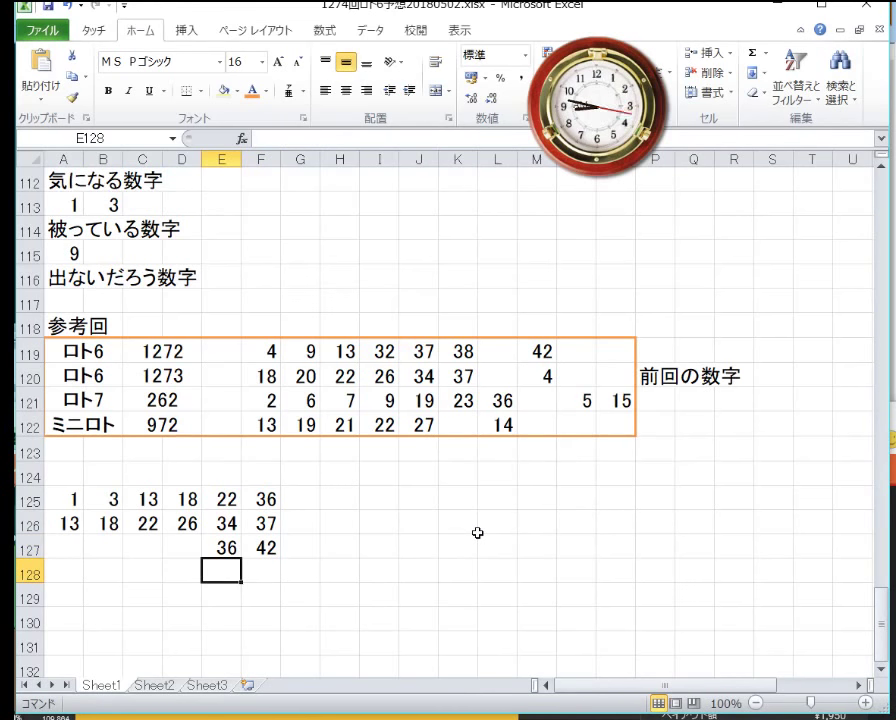
key(Up)
key(Left)
key(Left)
text(14)
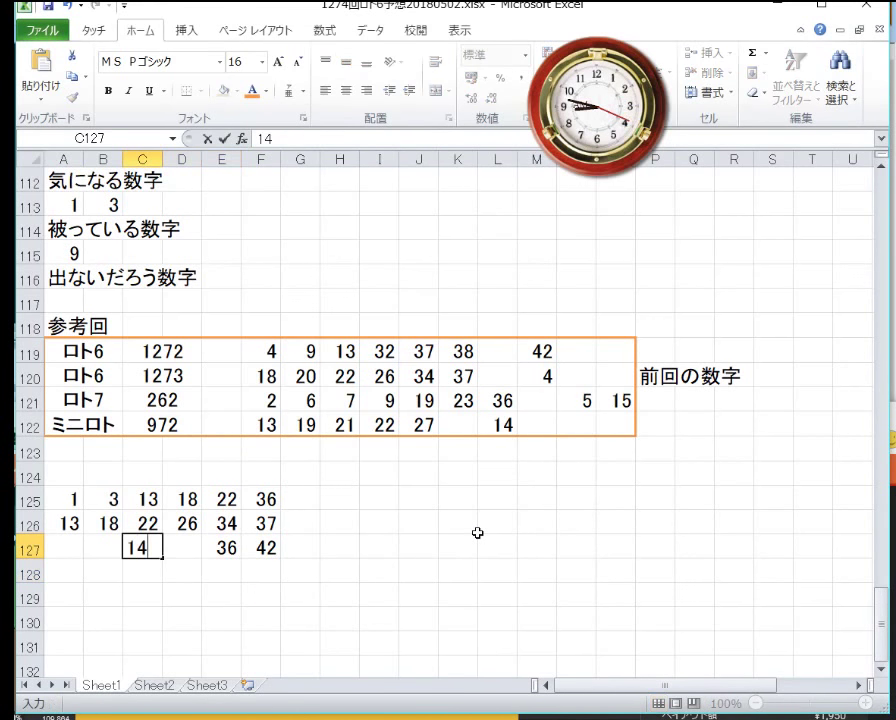
key(Right)
text(15)
- Complete the third prediction row with 2 and 6 in cells A127 and B127
key(Left)
key(Left)
key(Left)
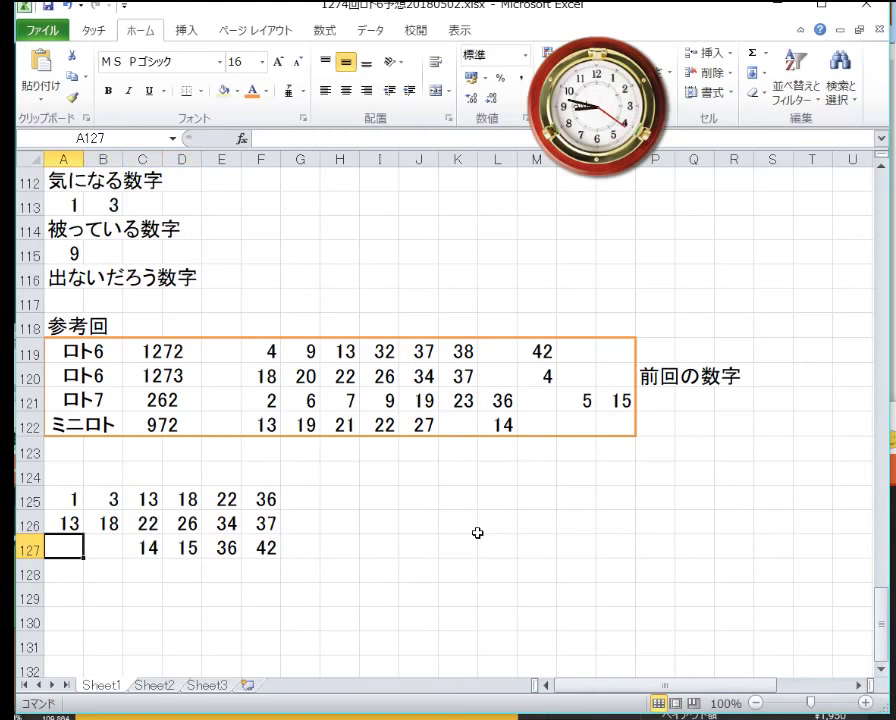
text(3)
key(Right)
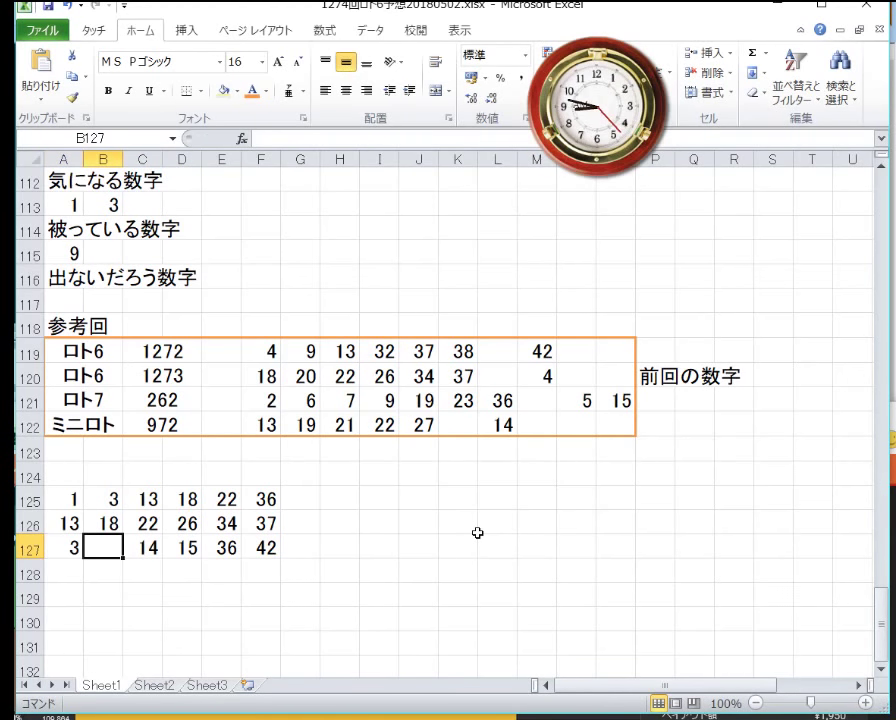
key(Left)
text(2)
key(Right)
text(6)
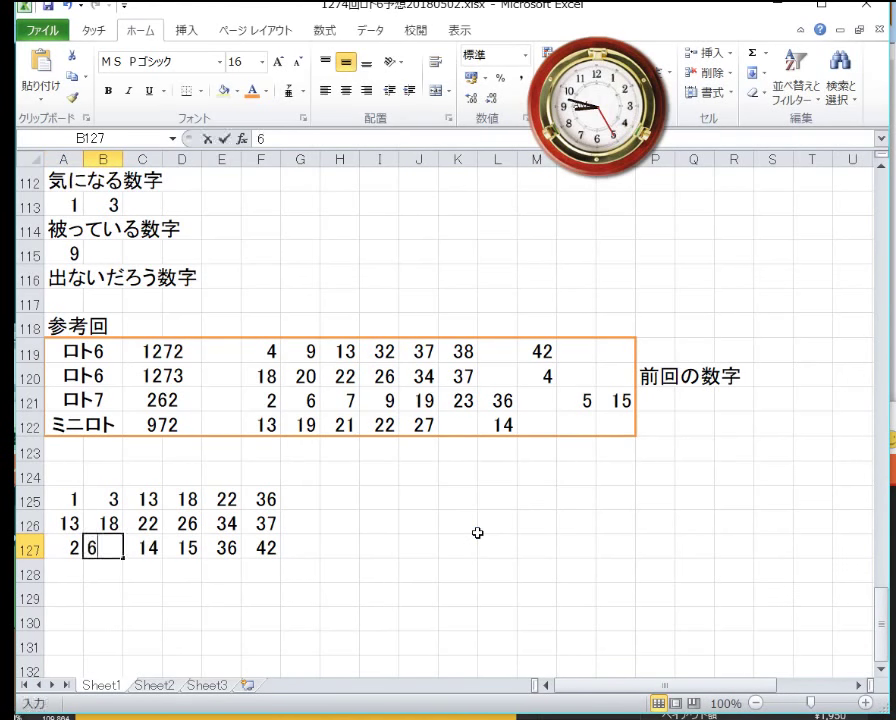
key(Return)
- Start the fourth prediction row with 3, 4 and 14 in cells A128 to C128
key(Left)
text(3)
key(Right)
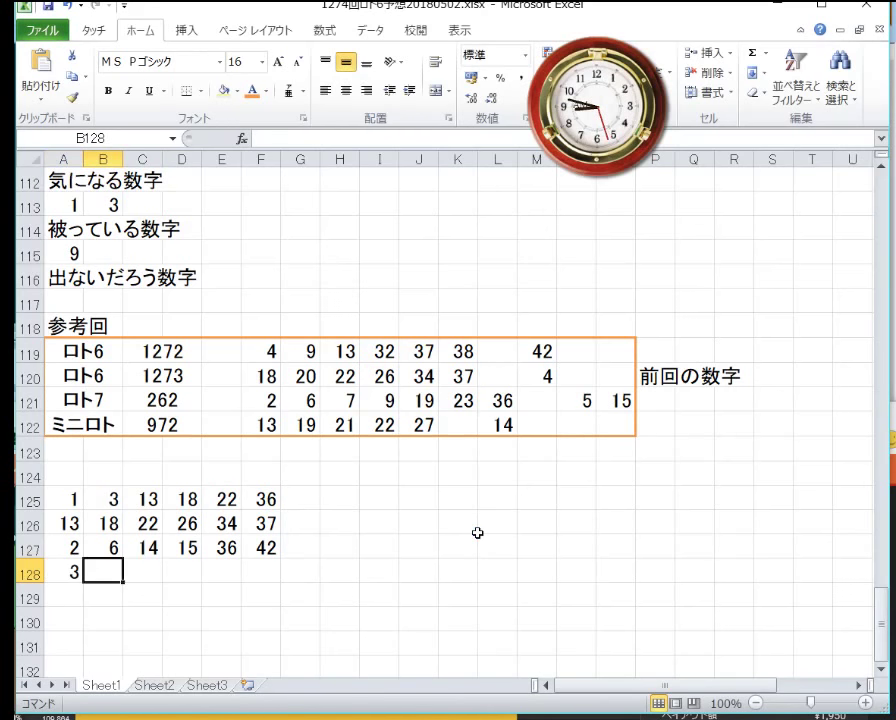
text(4)
key(Right)
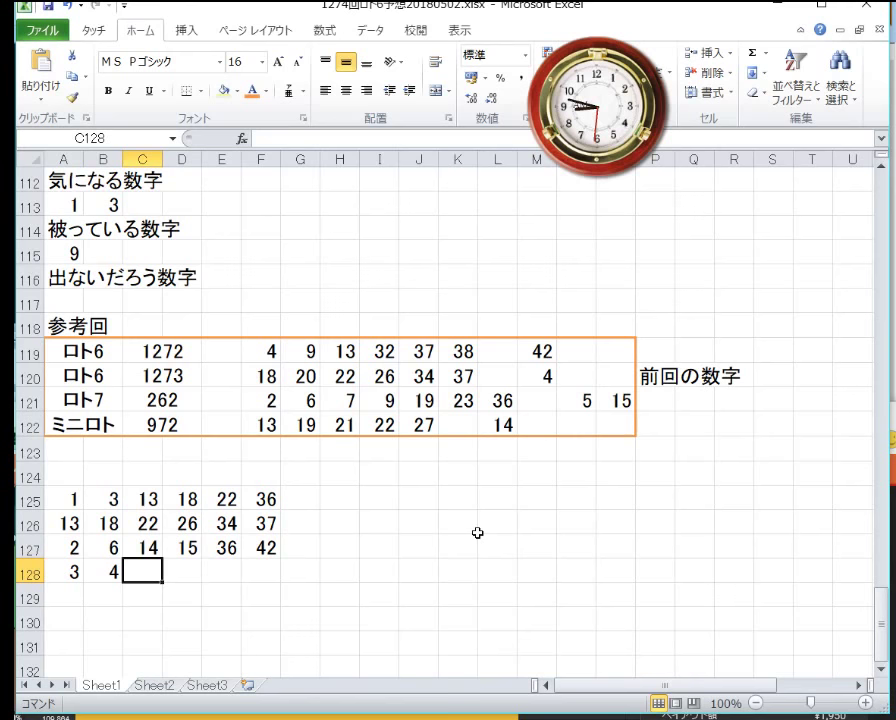
text(14)
key(Right)
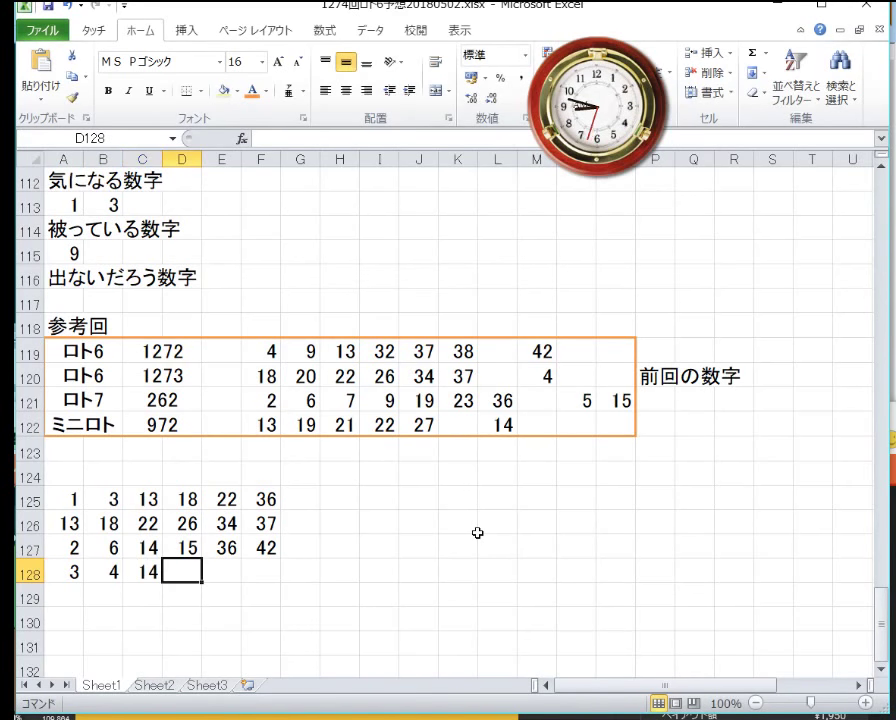
- Complete the fourth prediction row with 15, 22 and 37 in cells D128 to F128
text(15)
key(Right)
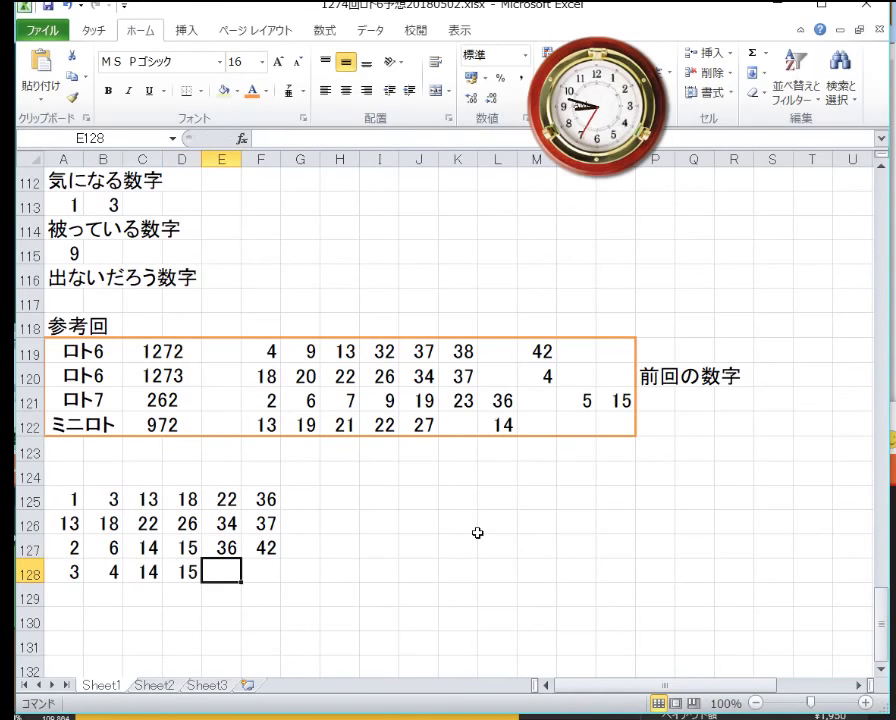
text(22)
key(Right)
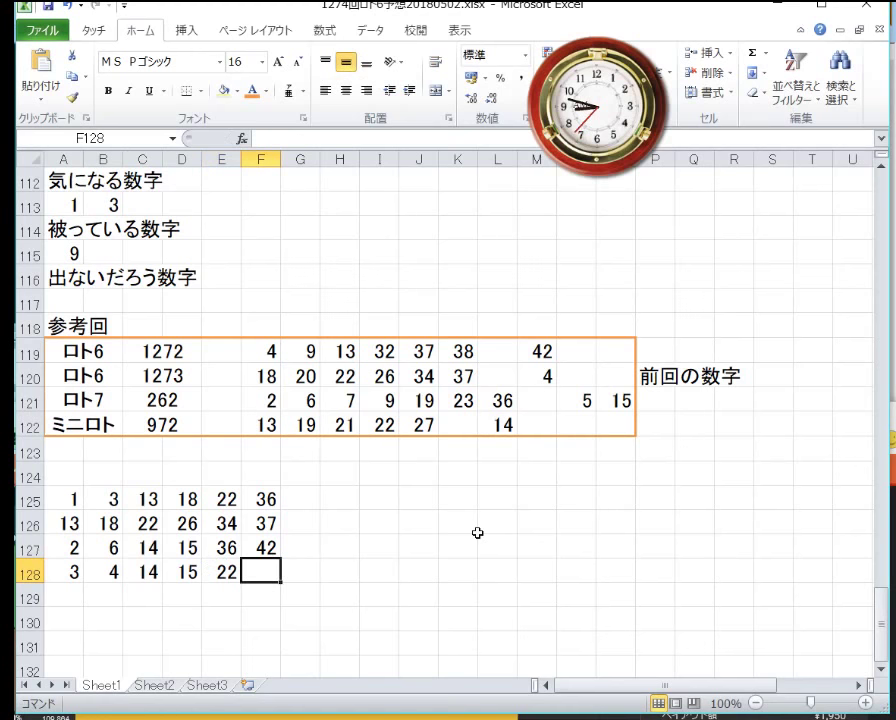
text(37)
key(Return)
key(Up)
key(Up)
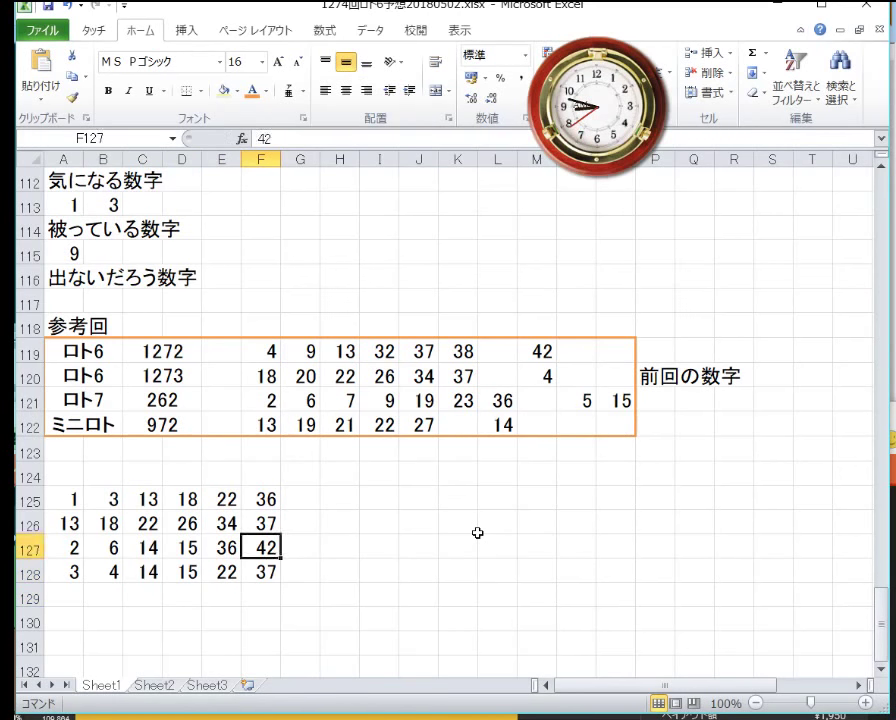
key(Up)
key(Up)
key(Down)
key(Down)
key(Down)
key(Down)
key(Down)
key(Down)
key(Down)
key(Down)
key(Up)
key(Up)
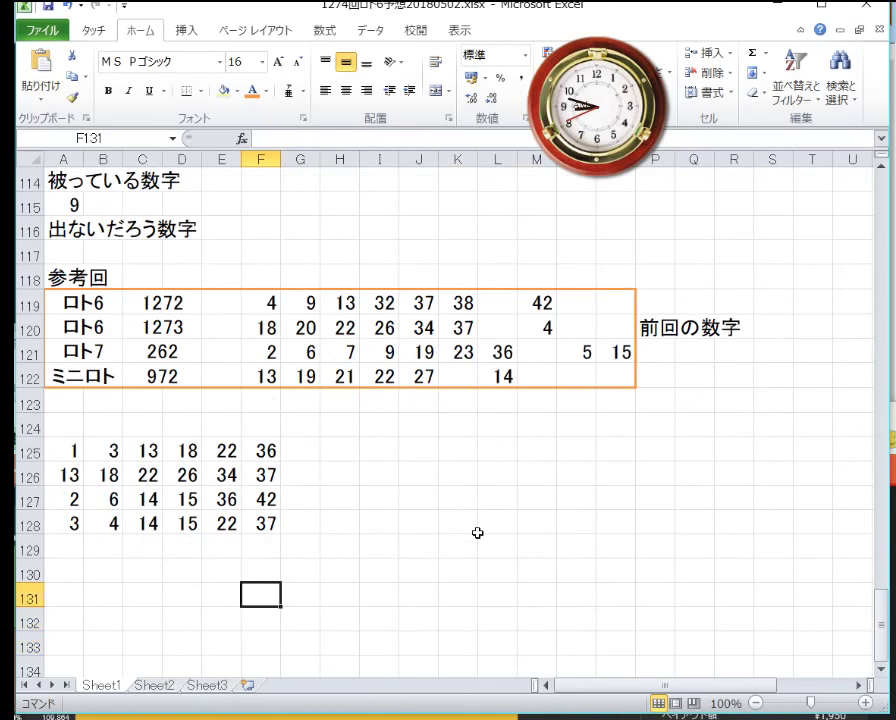
- Enter 3 and 5 in cells A129 and A130 as the first numbers of the fifth and sixth prediction rows
key(Up)
key(Up)
key(Left)
key(Home)
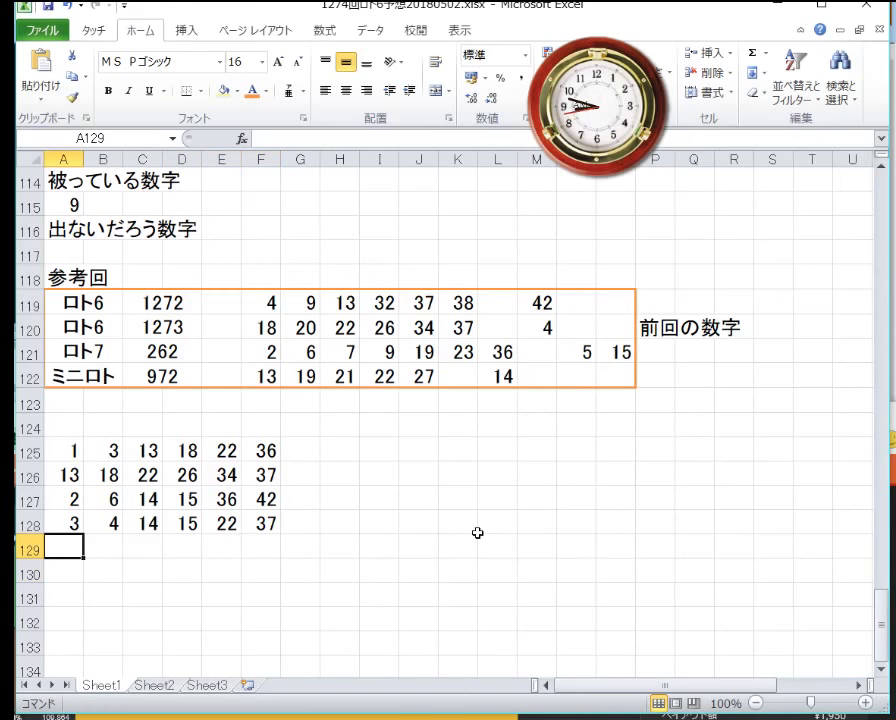
text(3)
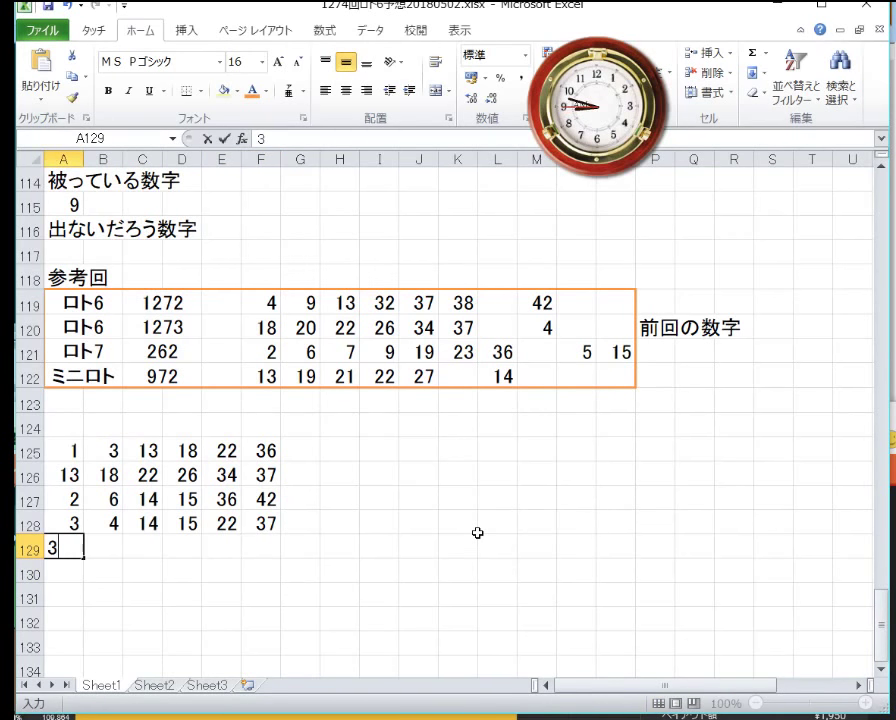
key(Tab)
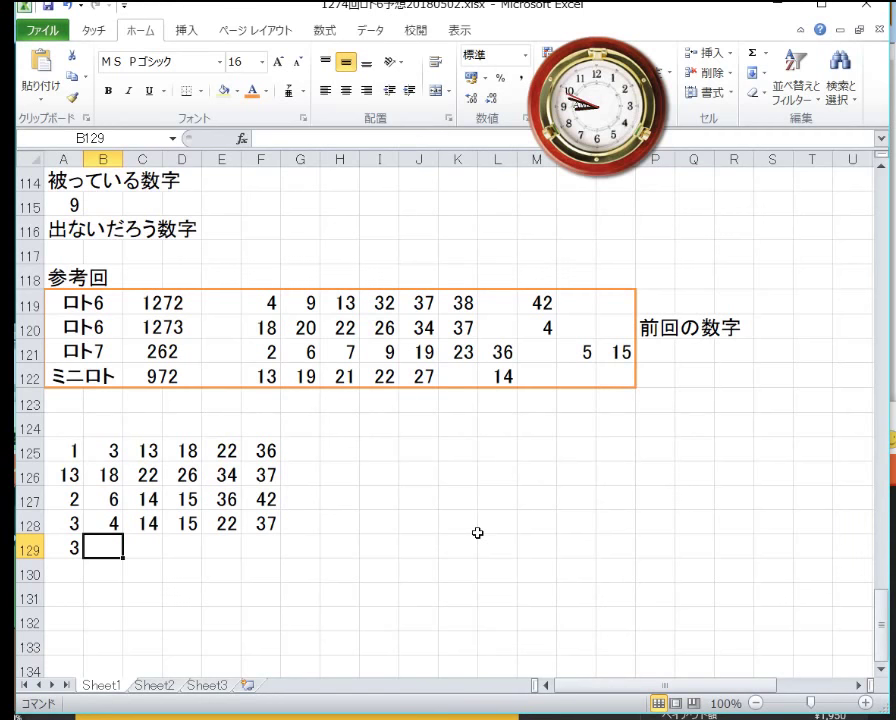
key(Down)
key(Left)
text(5)
key(Return)
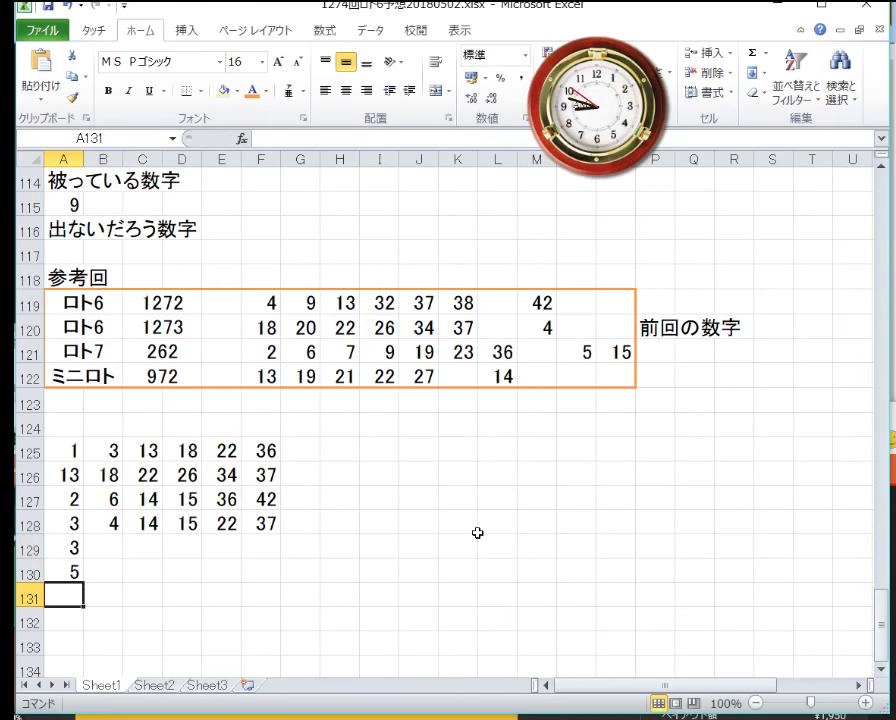
- Enter 6 and 9 in cells A131 and A132 as the first numbers of the seventh and eighth prediction rows
text(6)
key(Return)
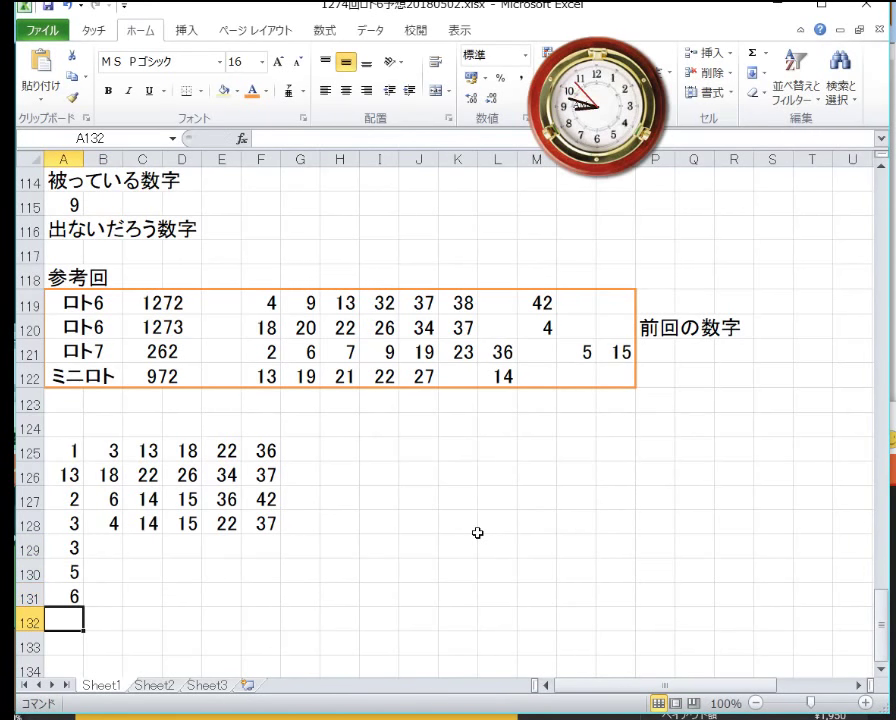
key(Up)
key(Down)
text(9)
key(Return)
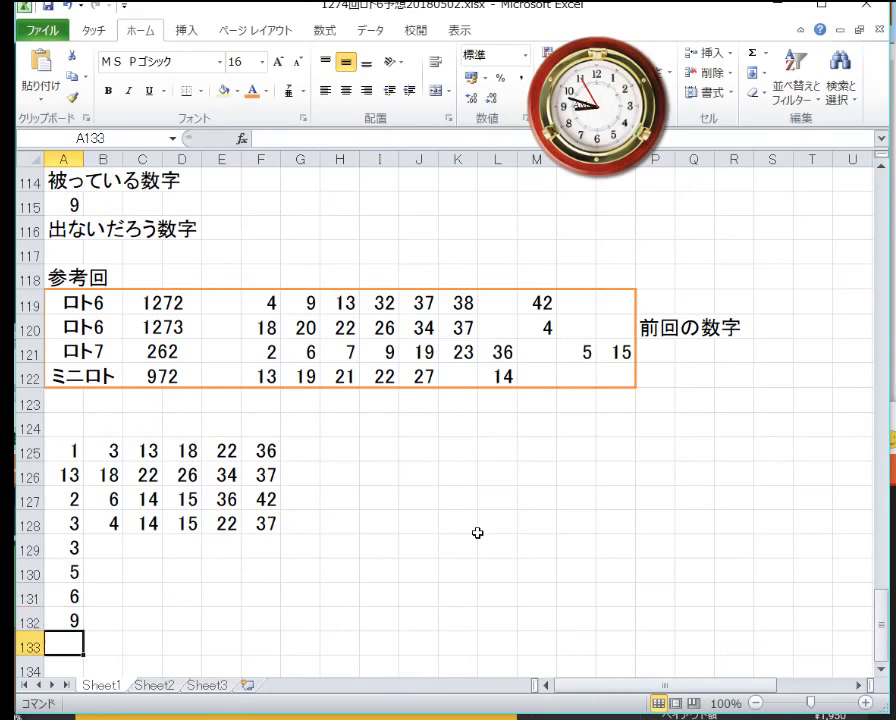
- Continue the fifth prediction row with 9 and 13 in cells B129 and C129
key(Up)
key(Up)
key(Up)
key(Up)
key(Right)
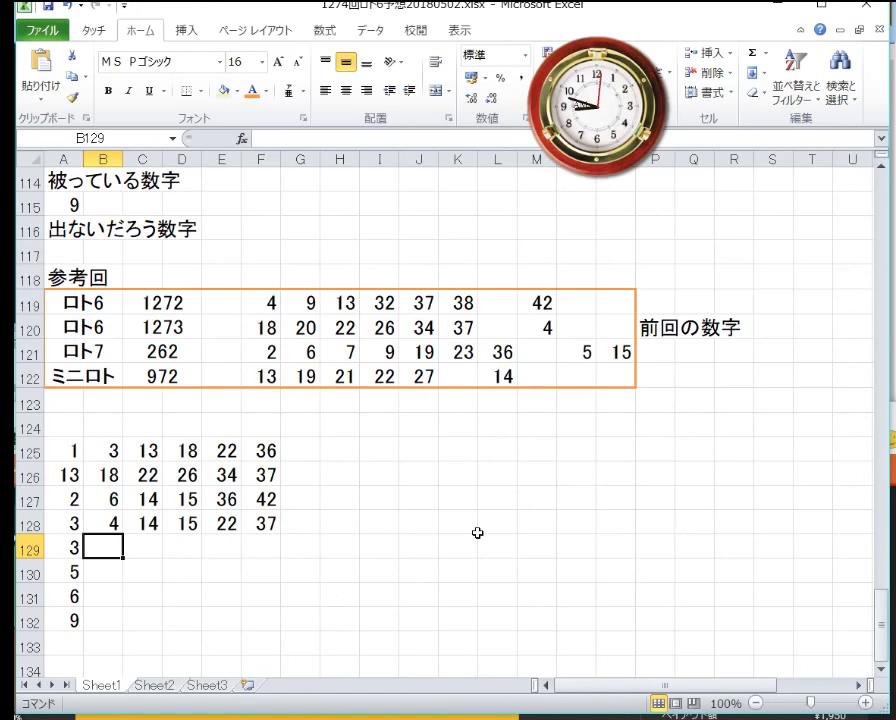
text(9)
key(Right)
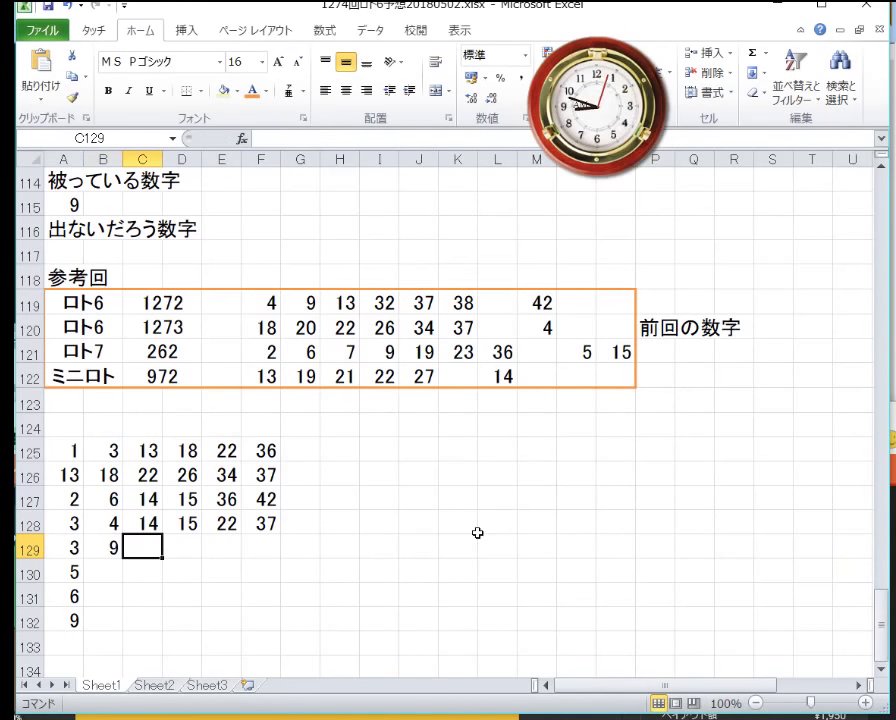
text(13)
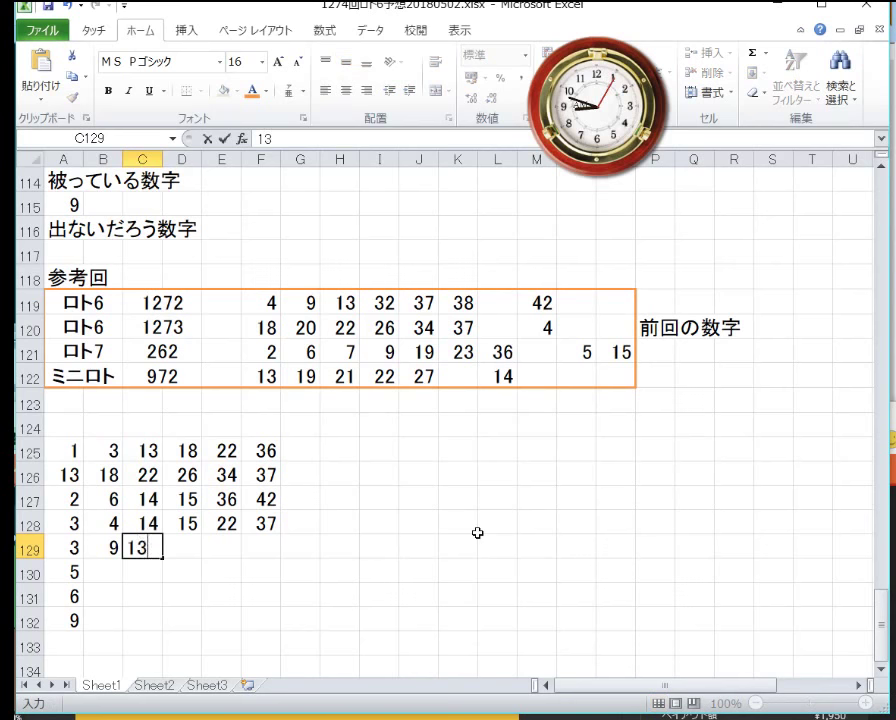
key(Right)
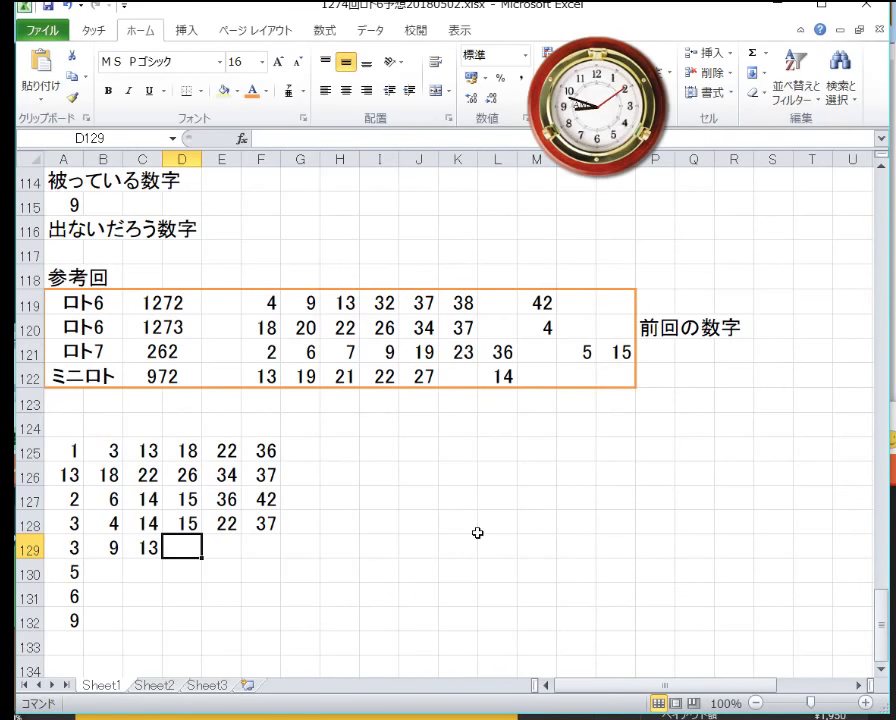
- Complete the fifth prediction row with 18, 22 and 34 in cells D129 to F129
text(18)
key(Tab)
text(22)
key(Tab)
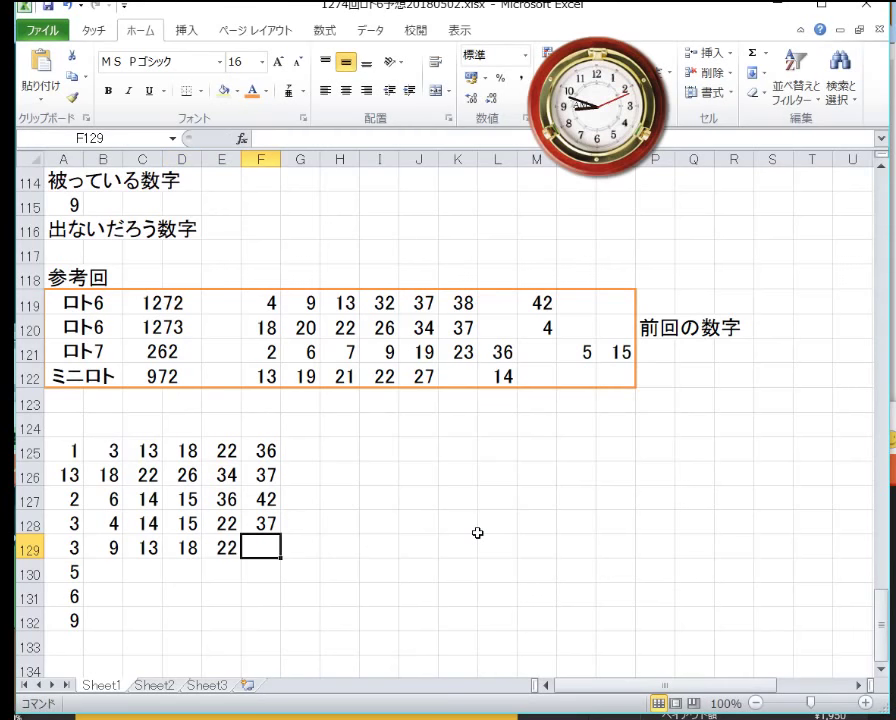
text(34)
key(Return)
key(Left)
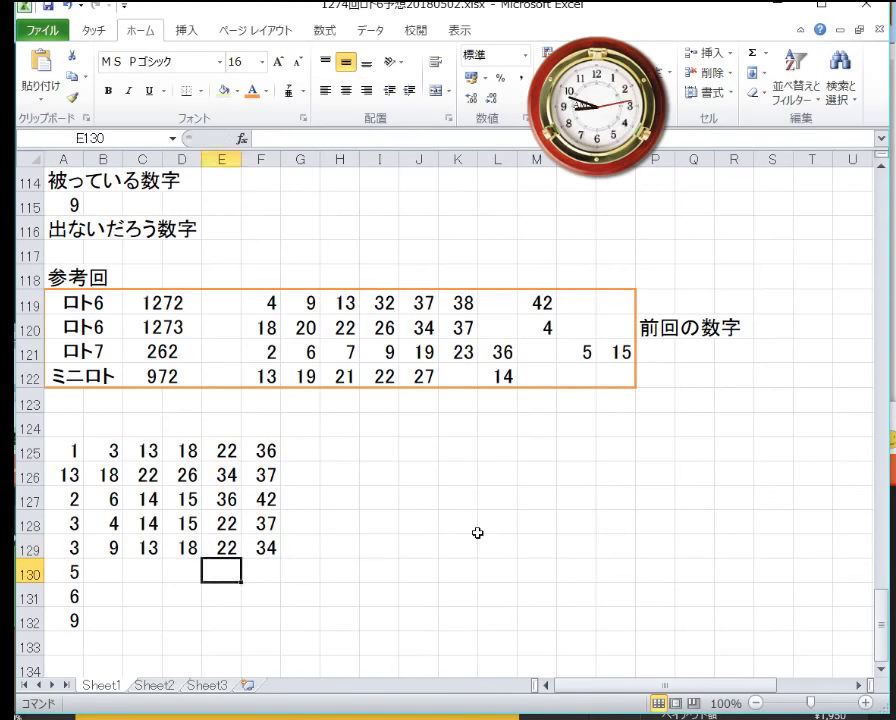
key(Left)
key(Left)
key(Right)
key(Right)
key(Right)
key(Right)
key(Left)
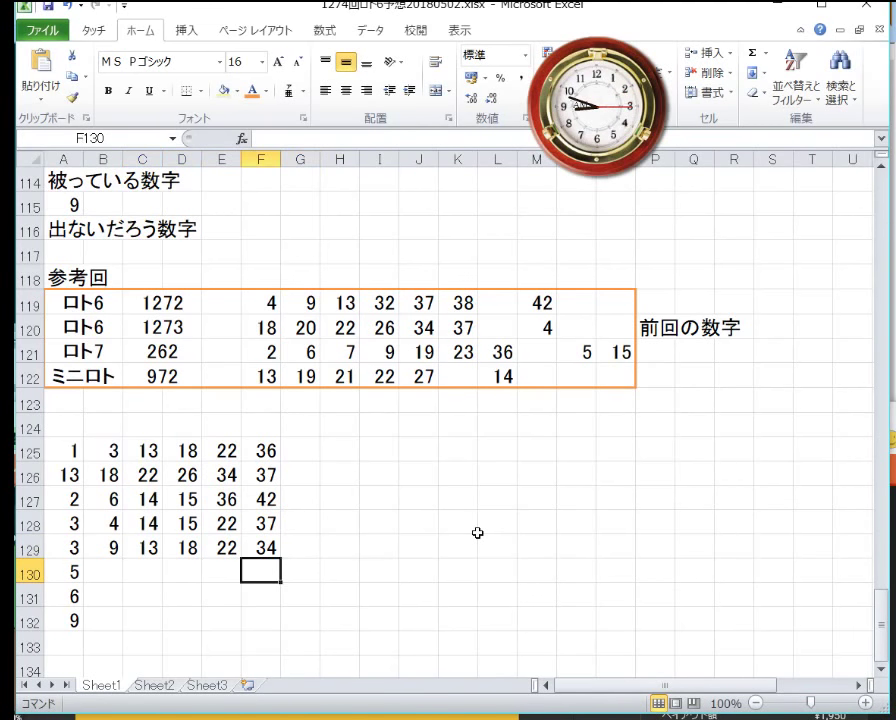
key(Left)
key(Left)
key(Right)
key(Right)
- Mark the fifth prediction row with a circle symbol (〇) in cell G129
key(Up)
key(Right)
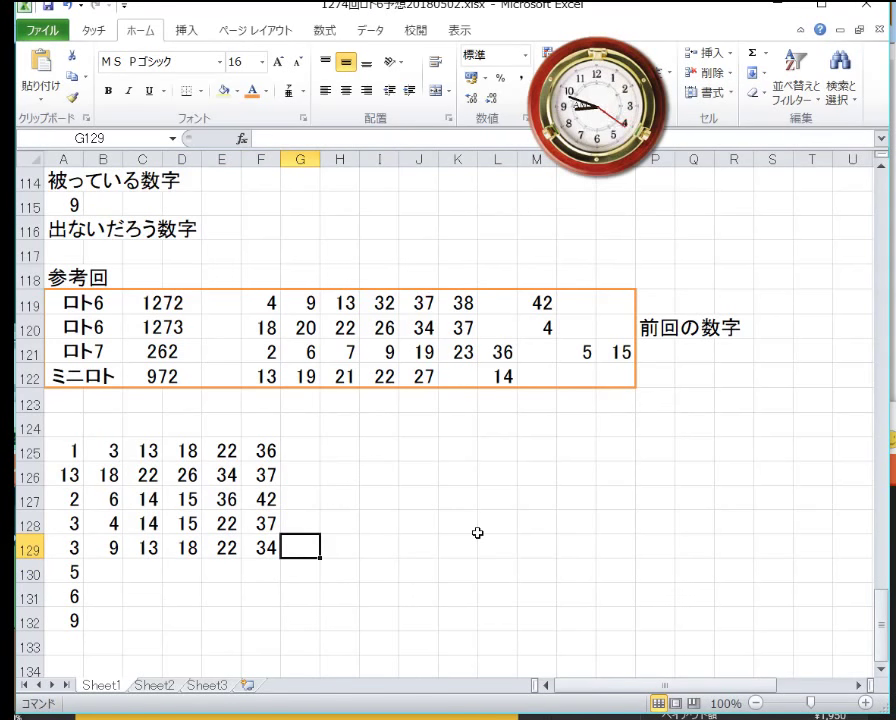
text(ma)
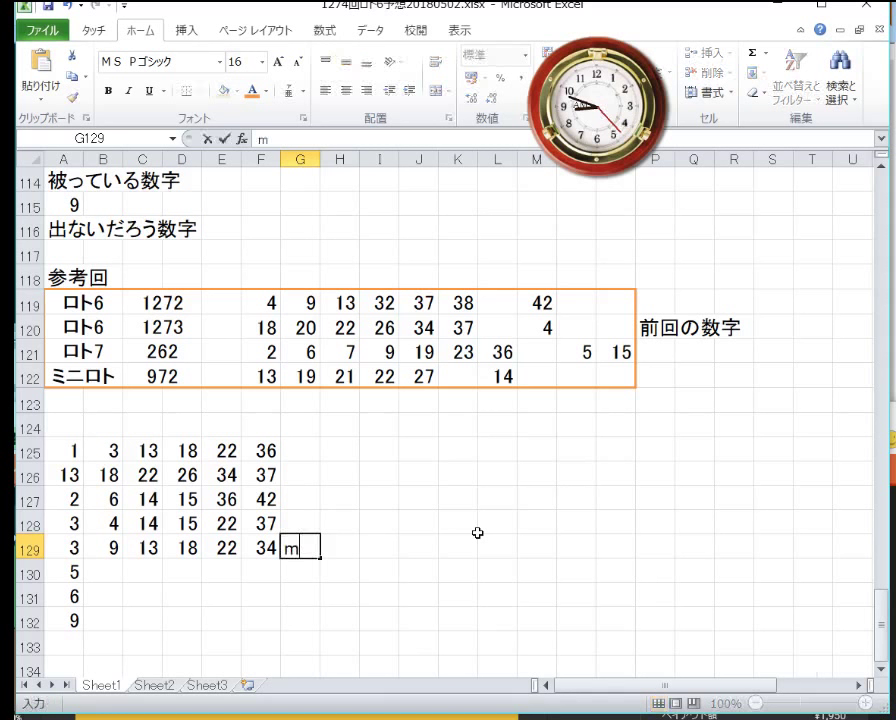
key(BackSpace)
key(BackSpace)
text(maru)
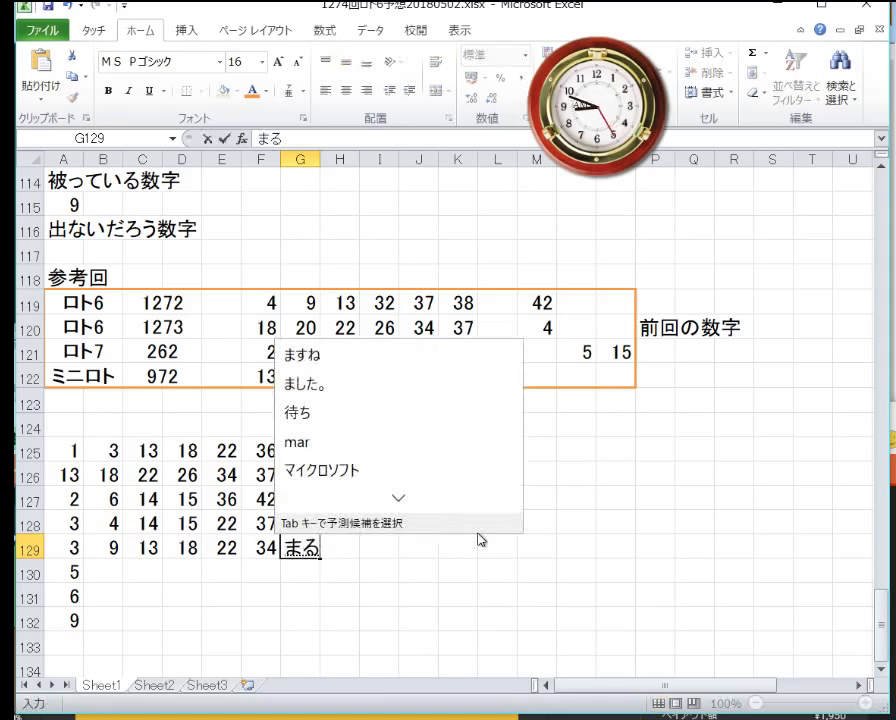
key(space)
key(Return)
key(Return)
key(Zenkaku_Hankaku)
- Continue the sixth prediction row with 8 and 11 in cells B130 and C130
key(Left)
key(Left)
key(Left)
key(Left)
key(Left)
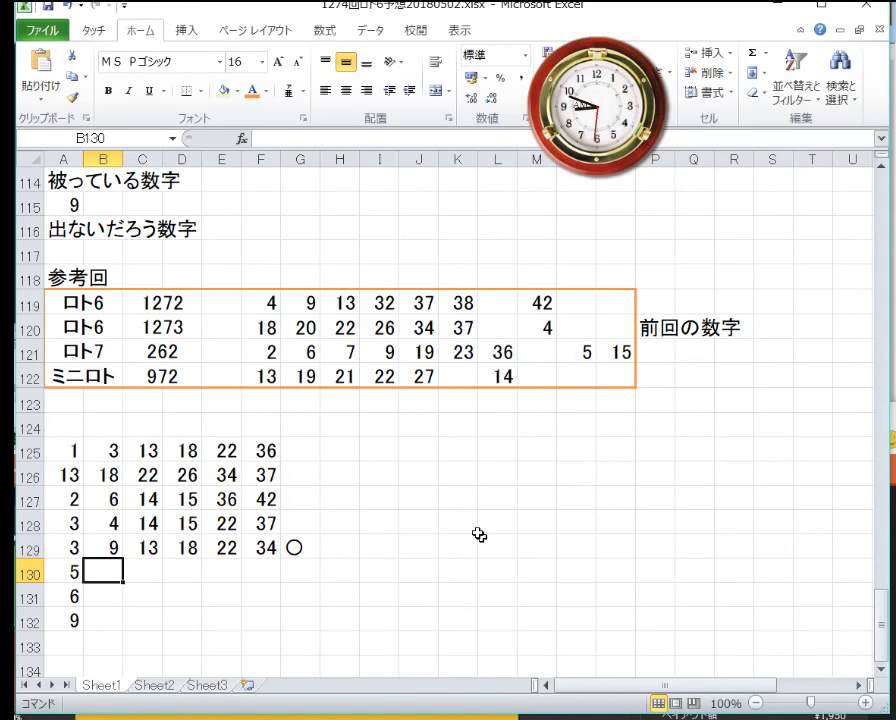
text(8)
key(Tab)
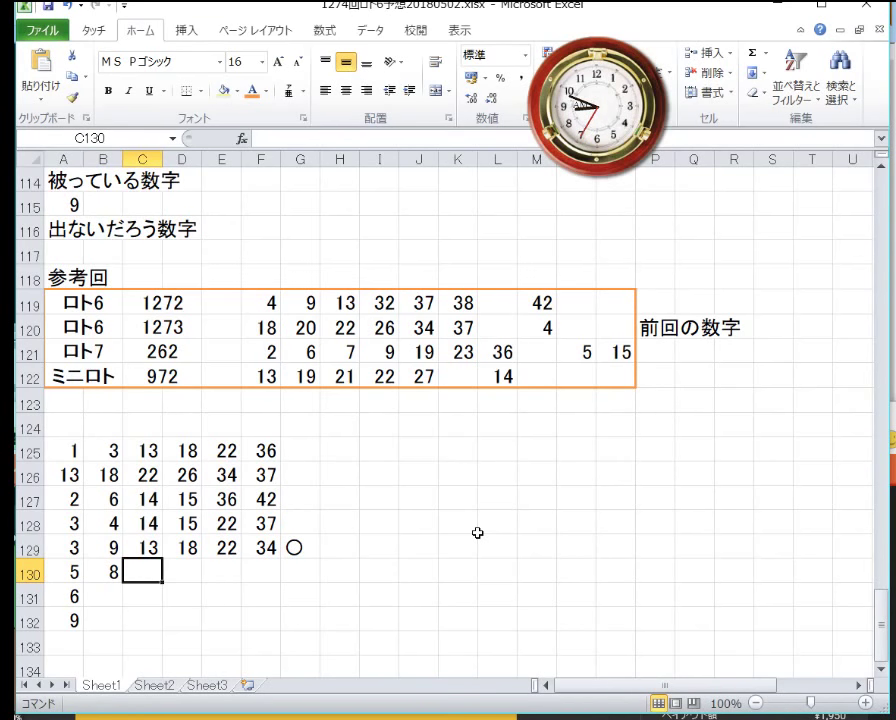
text(11)
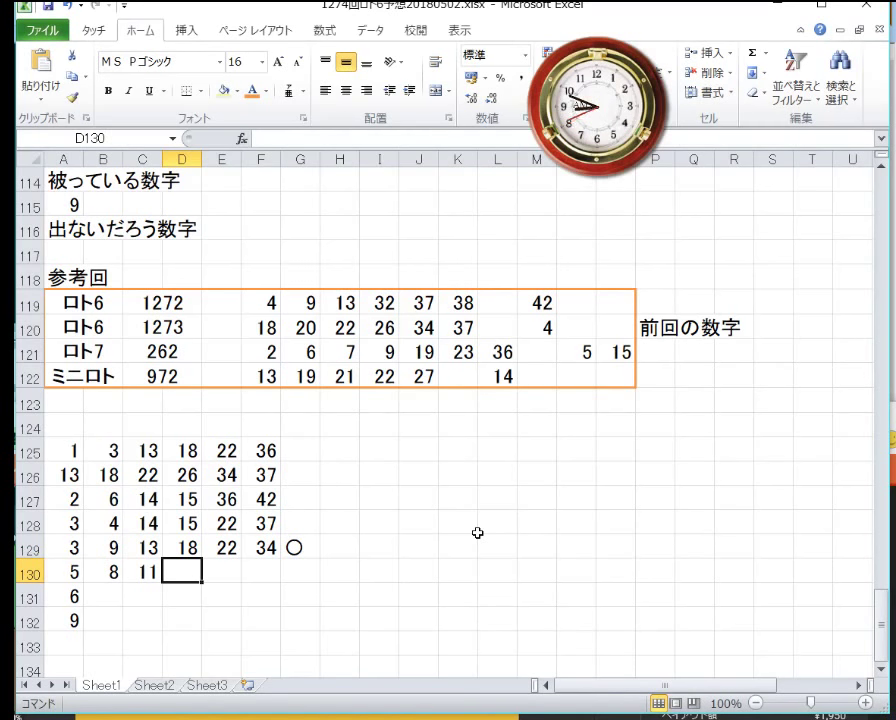
- Complete the sixth prediction row with 17, 24 and 37 in cells D130 to F130
text(17)
key(Tab)
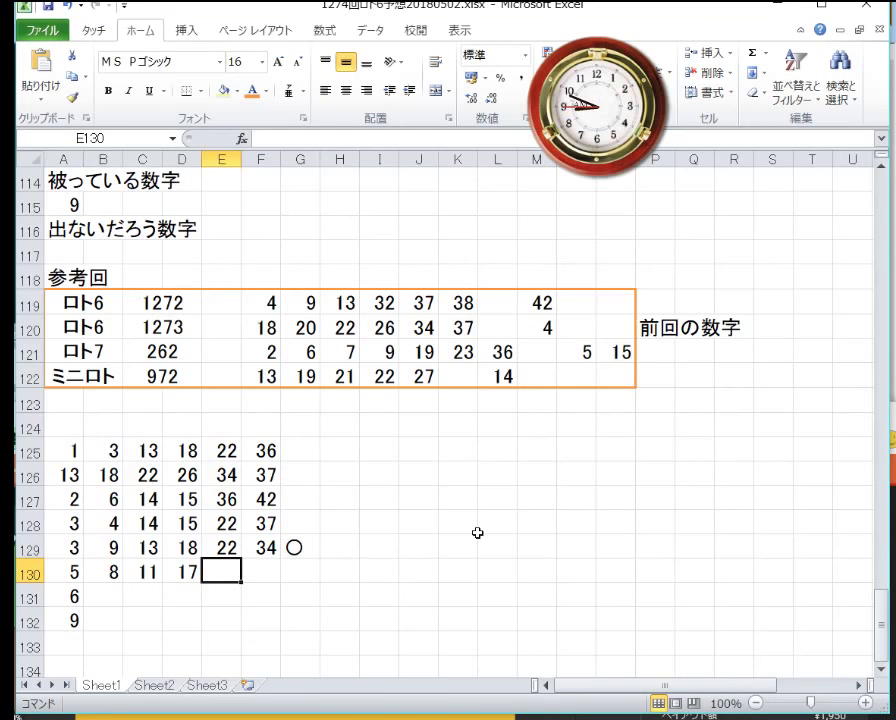
text(24)
key(Tab)
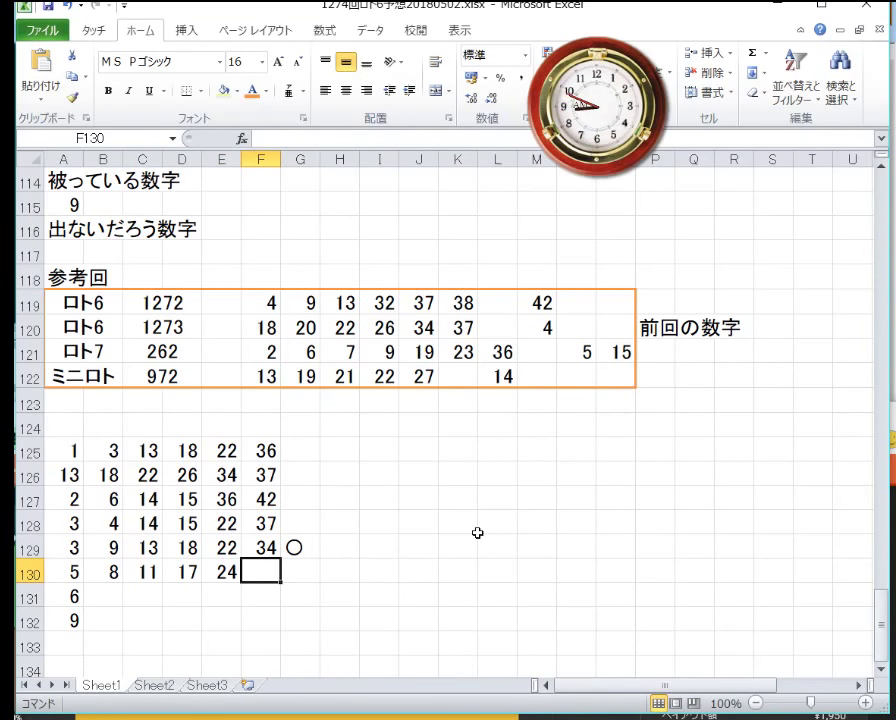
text(3)
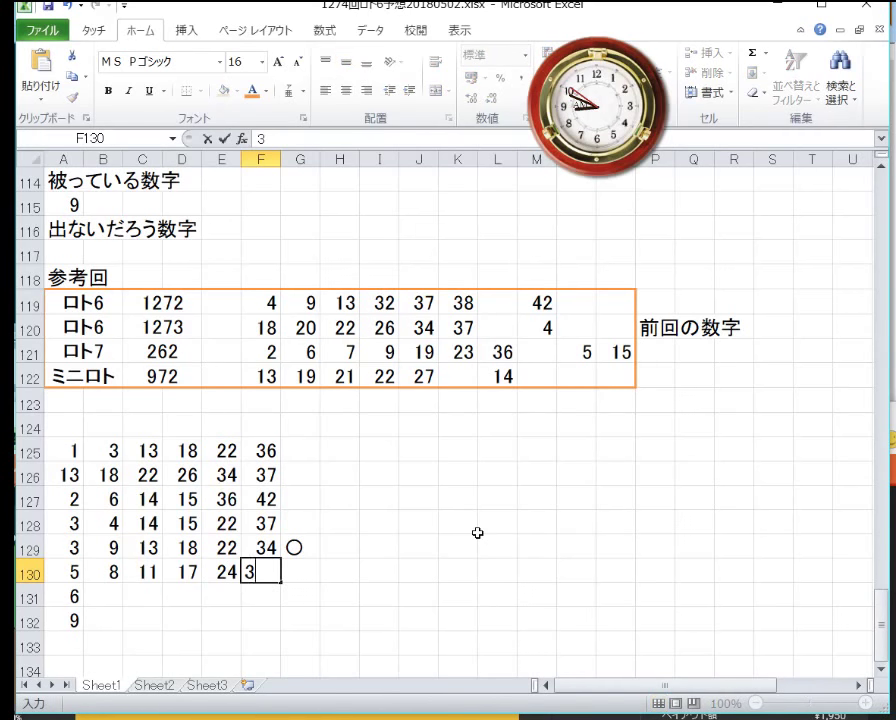
text(7)
key(Return)
- Continue the seventh prediction row with 11 and 15 in cells B131 and C131
key(Left)
key(Left)
key(Left)
key(Left)
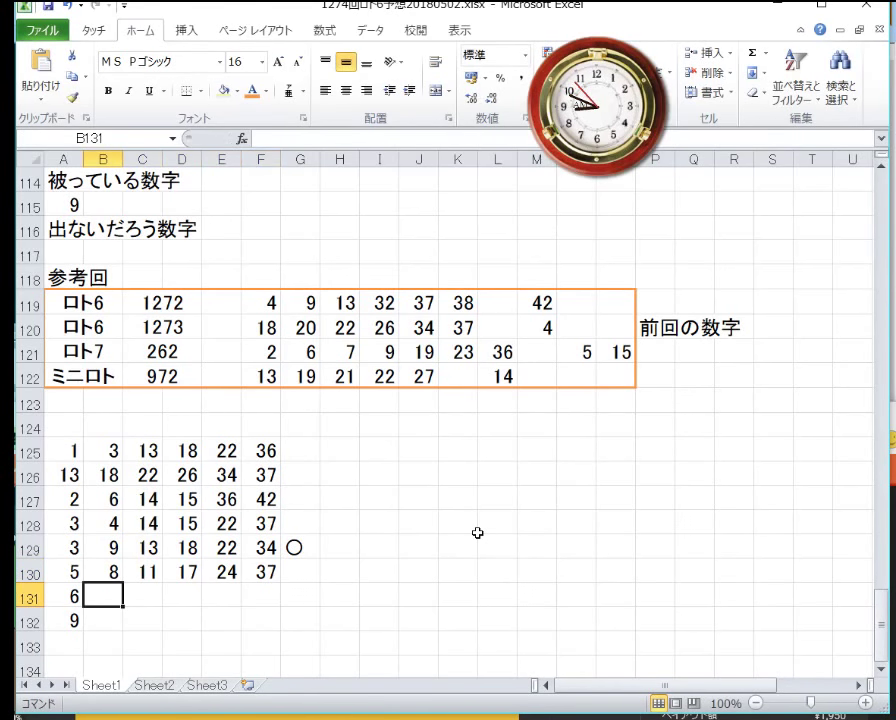
text(11)
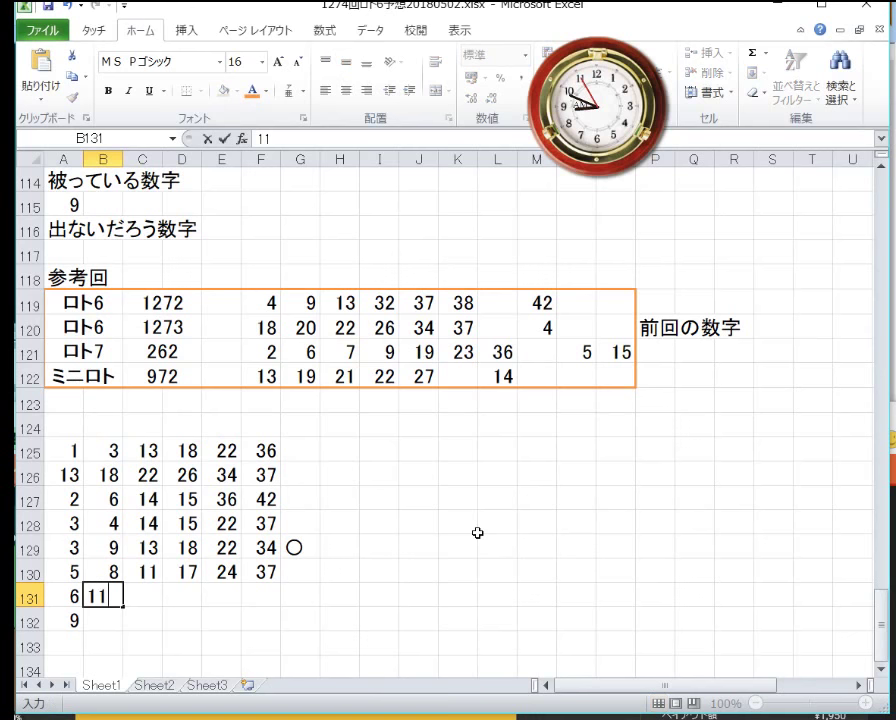
key(Right)
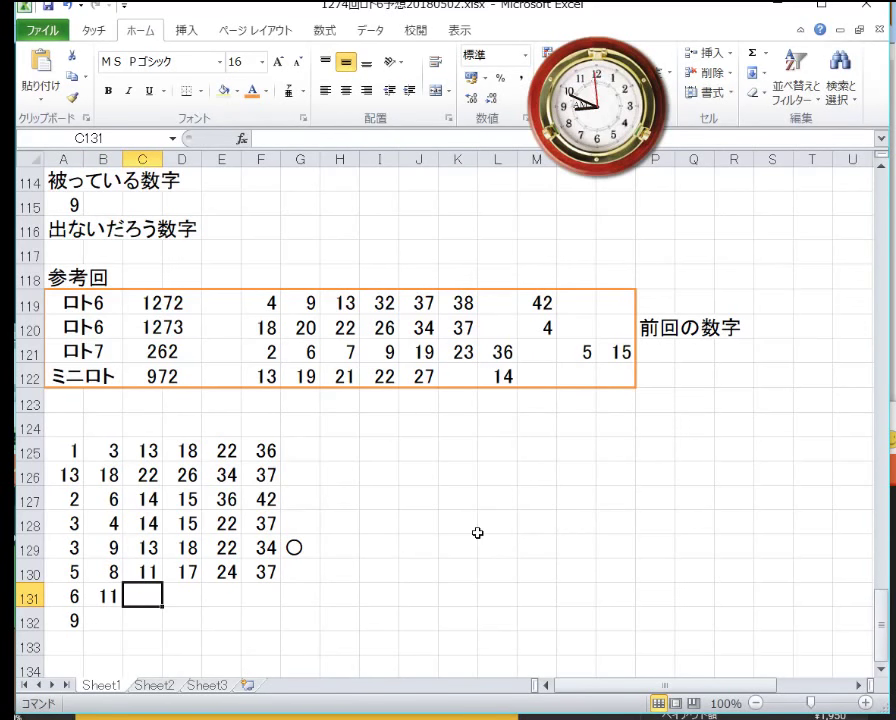
text(15)
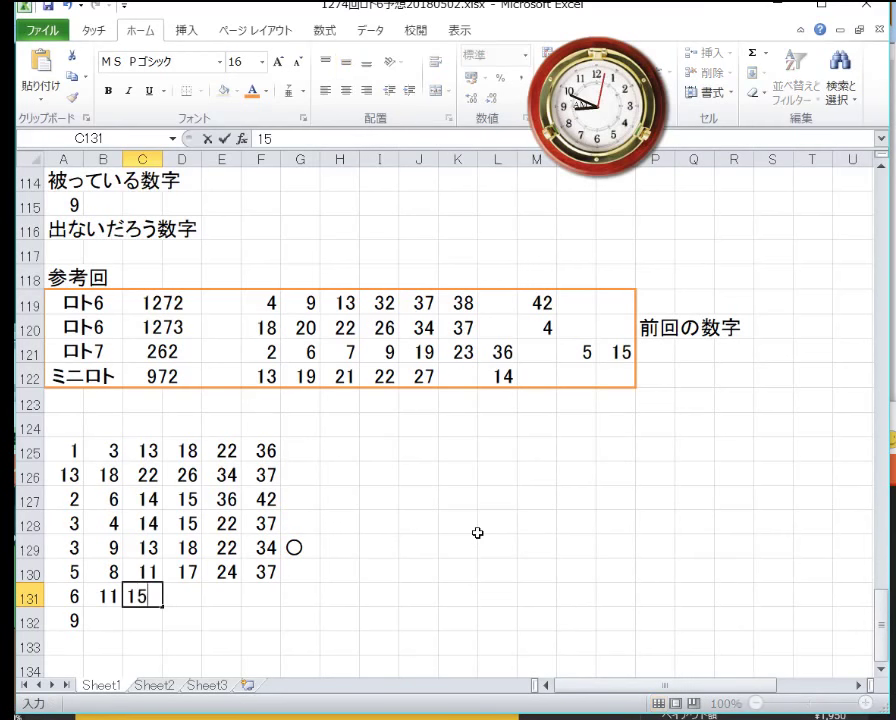
key(Tab)
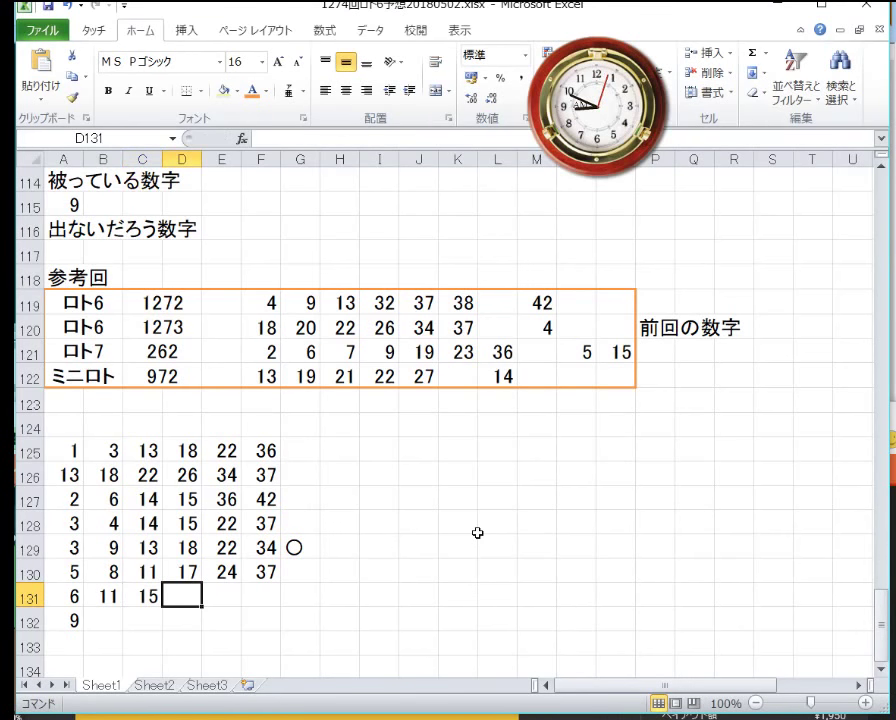
- Complete the seventh prediction row with 22, 25 and 31 in cells D131 to F131
text(22)
key(Tab)
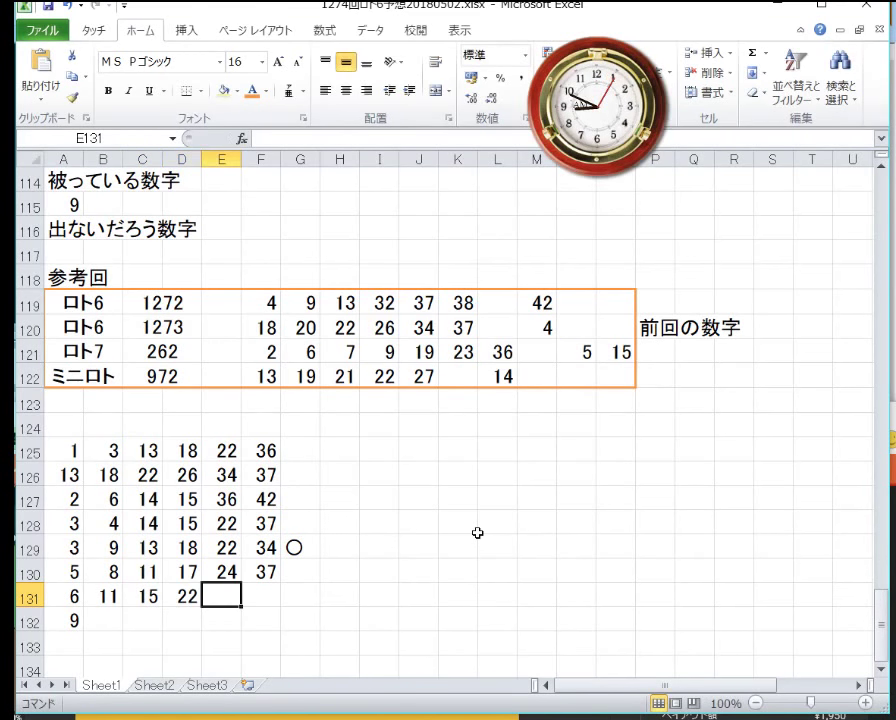
text(28)
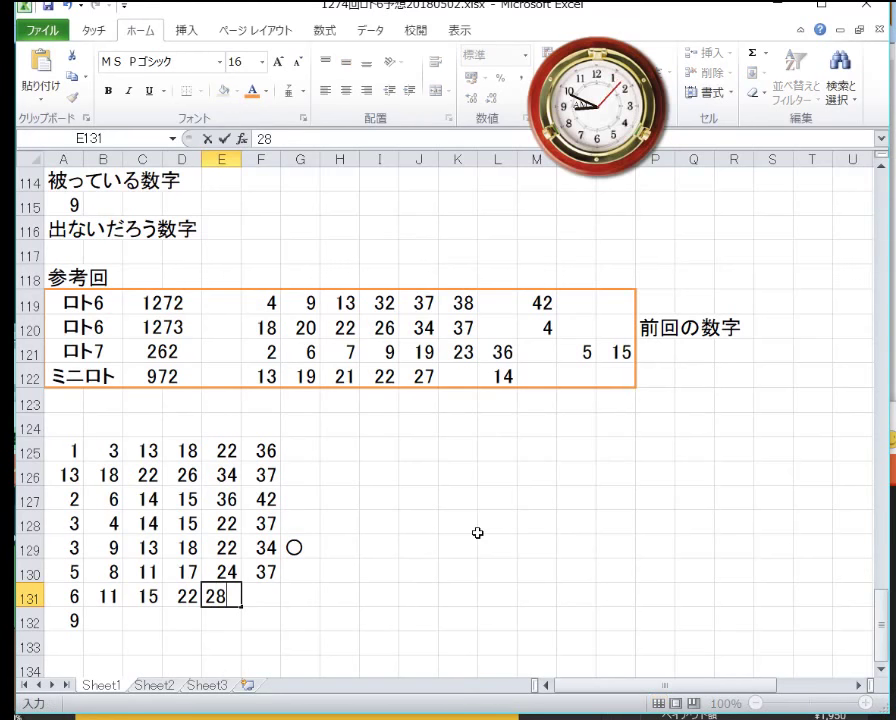
key(BackSpace)
text(5)
key(Tab)
text(31)
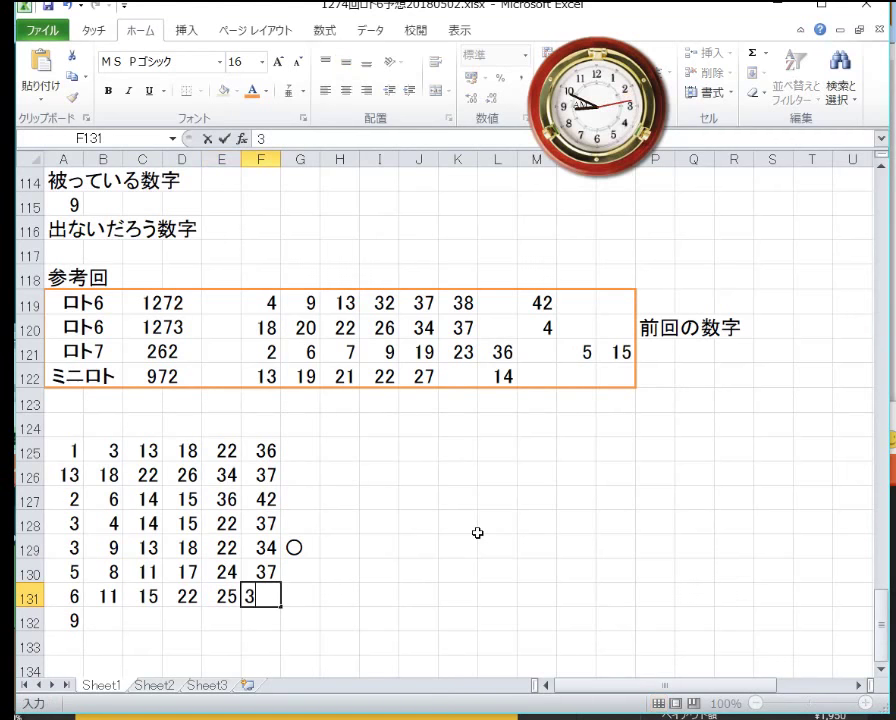
key(Return)
- Continue the eighth prediction row with 15 and 16 in cells B132 and C132
key(Left)
key(Left)
key(Left)
key(Left)
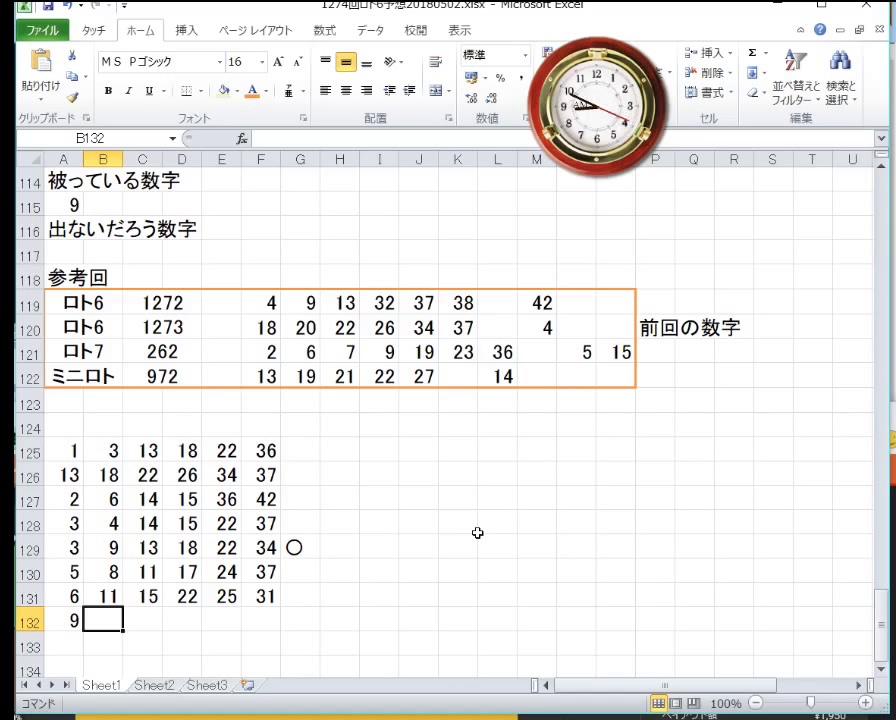
text(14)
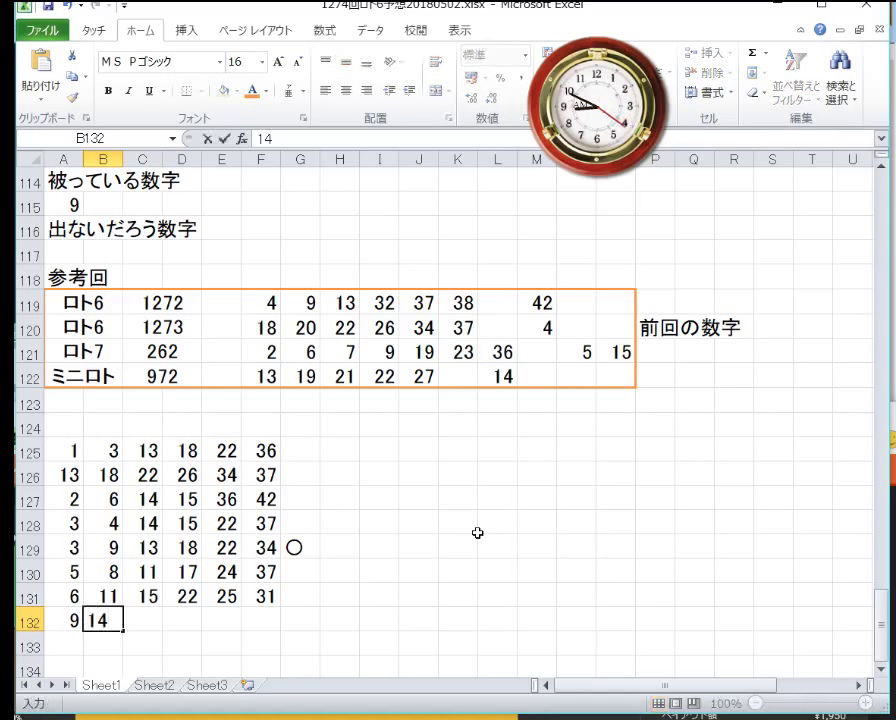
key(Tab)
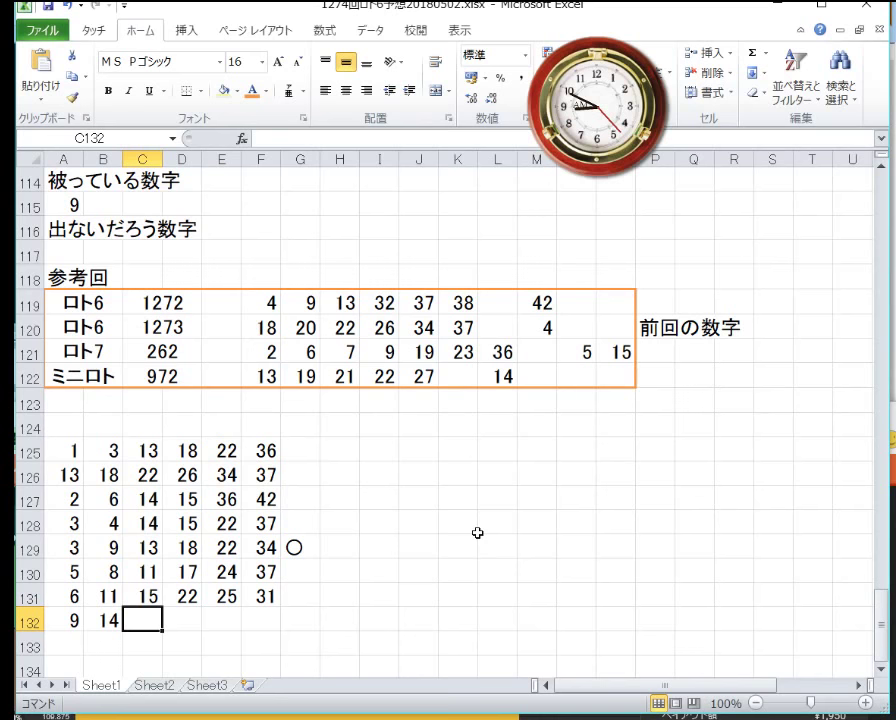
key(Left)
text(15)
key(Tab)
text(16)
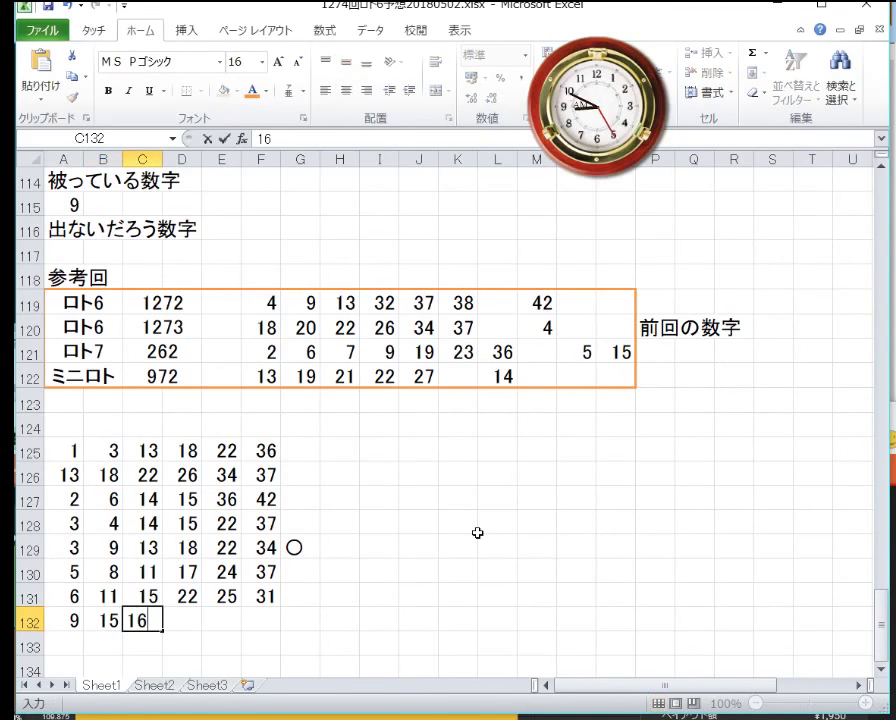
key(Tab)
- Complete the eighth prediction row with 17, 18 and 25 in cells D132 to F132
text(17)
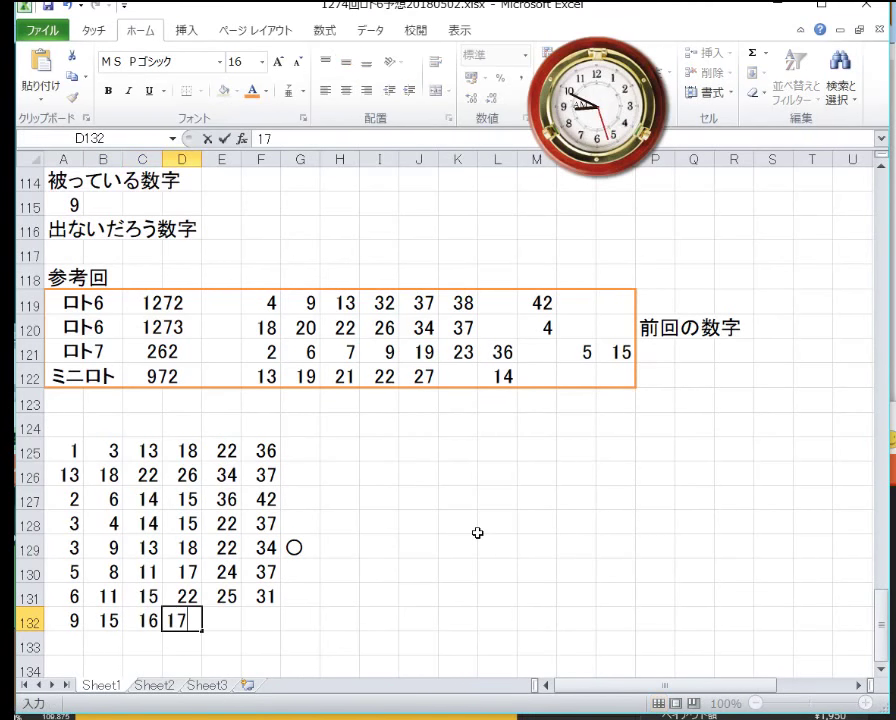
key(Tab)
text(18)
key(Tab)
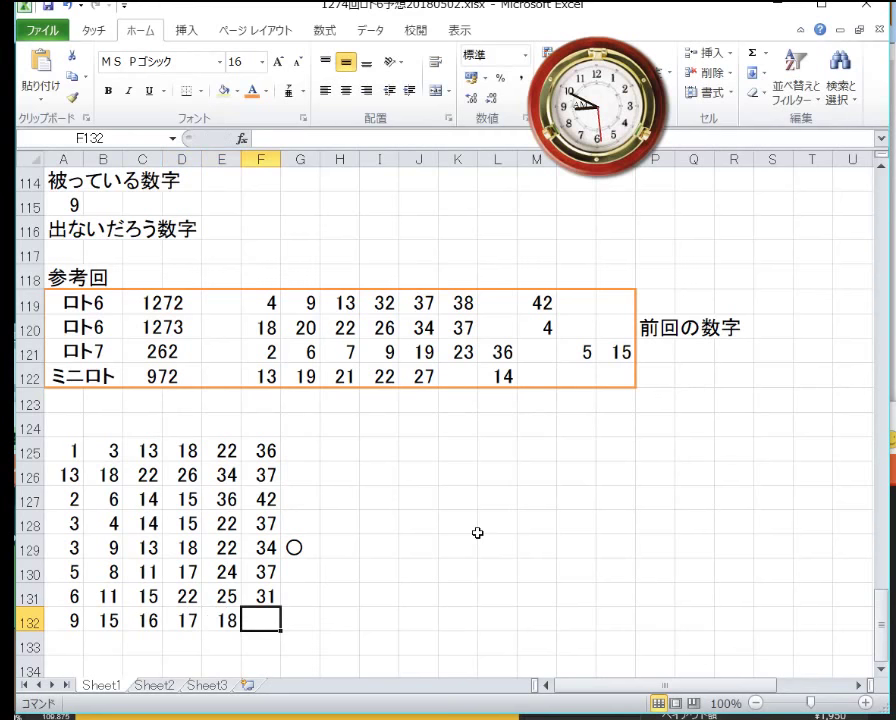
text(25)
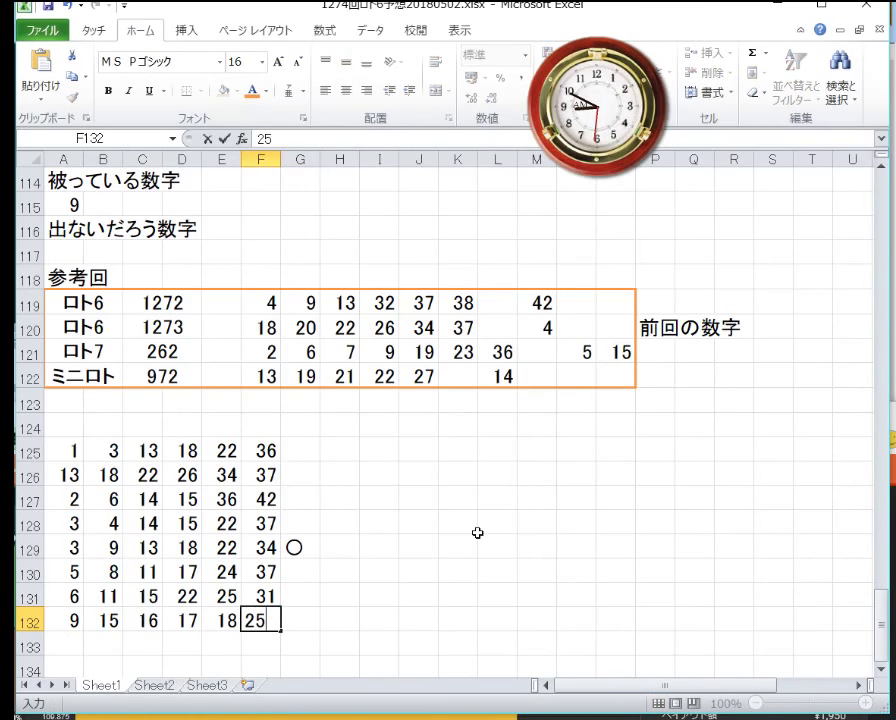
key(Return)
- Start three more prediction rows with 2, 1 and 3 in cells A133 to A135
key(Return)
key(Return)
key(Up)
key(Up)
key(Up)
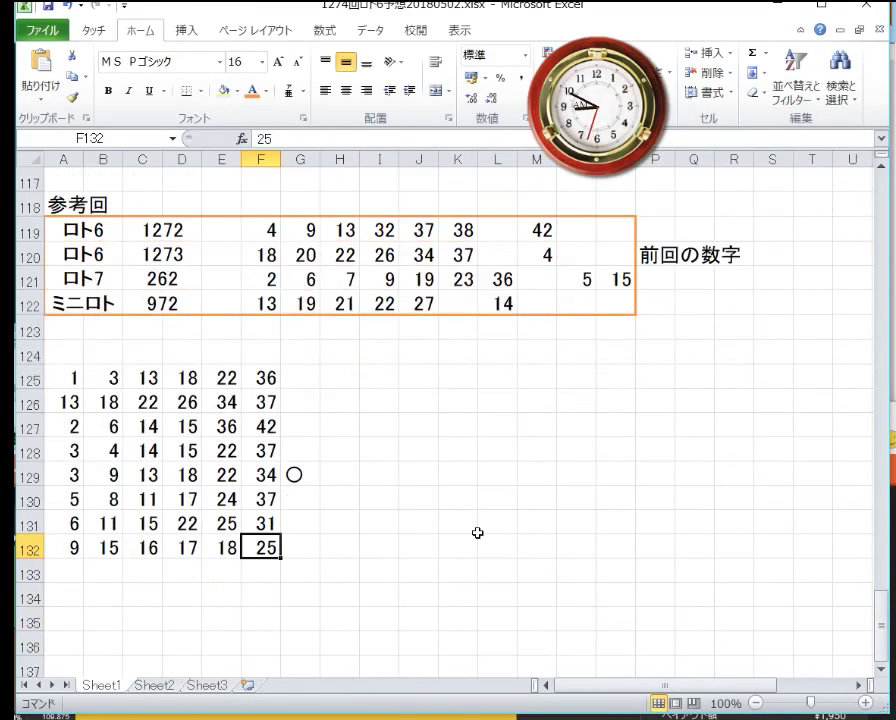
key(Left)
key(Left)
key(Left)
key(Left)
key(Left)
key(Return)
key(Return)
key(Up)
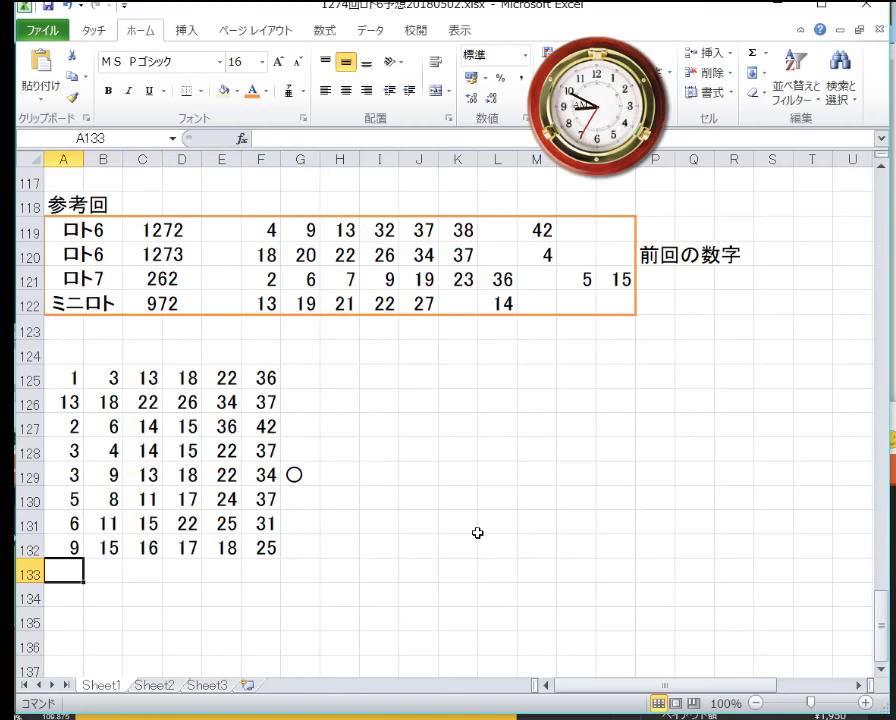
text(2)
key(Return)
text(1)
key(Return)
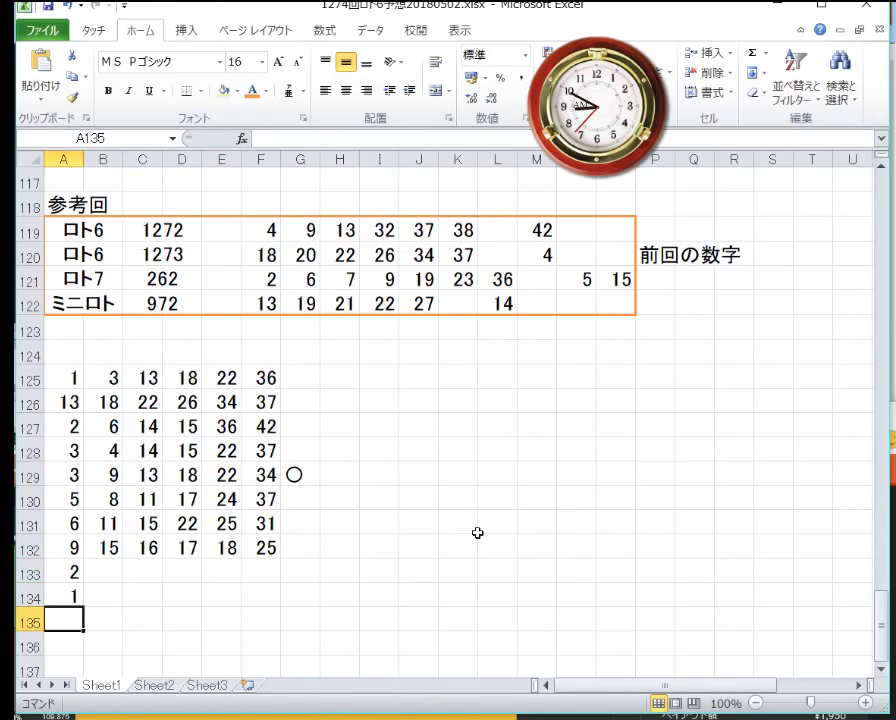
text(3)
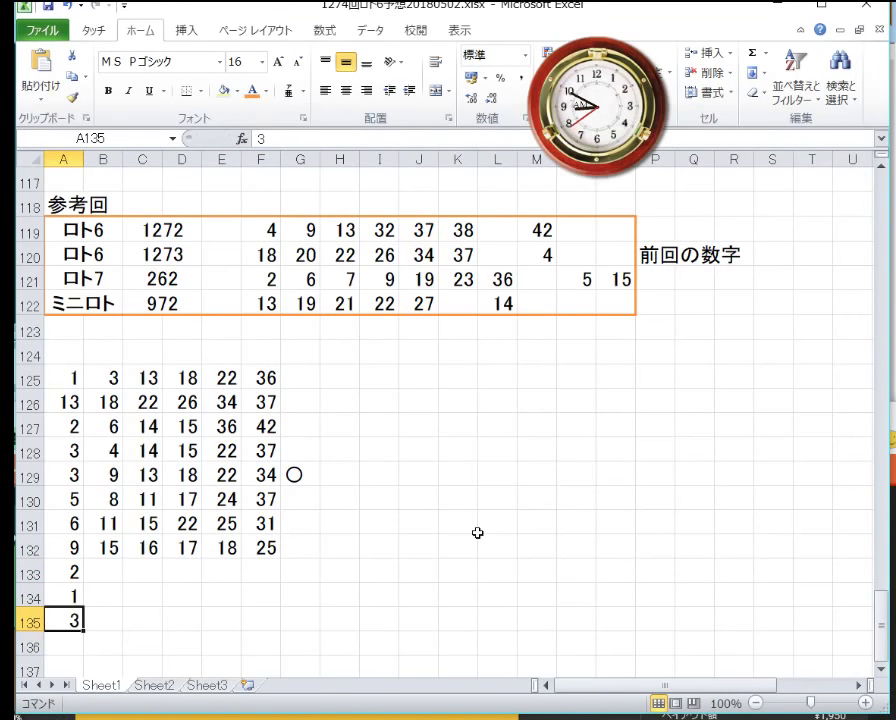
- Continue the ninth prediction row with 4 and 9 in cells B133 and C133
key(Up)
key(Right)
key(Up)
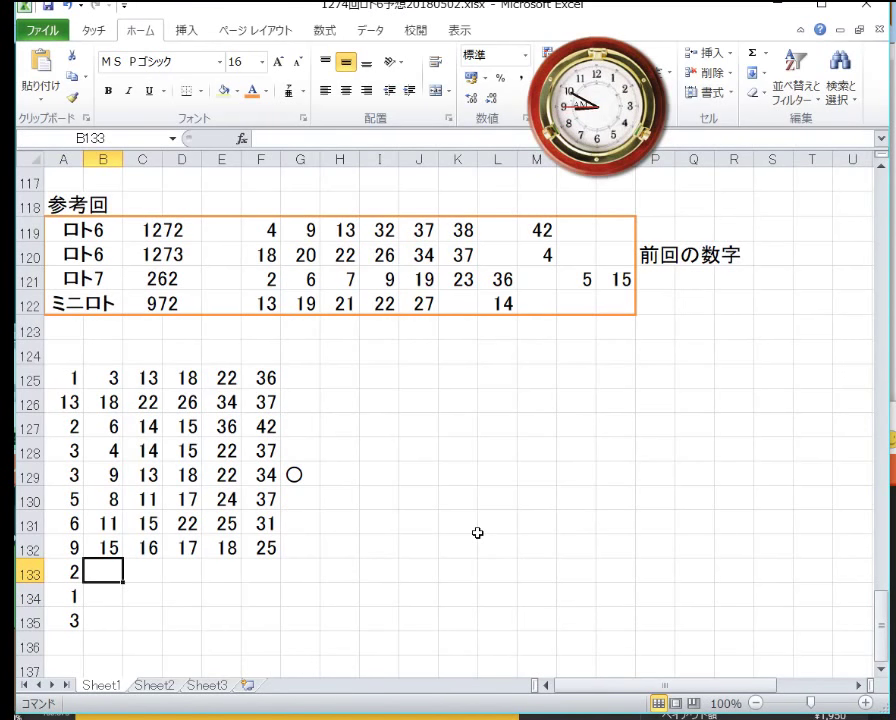
text(4)
key(Tab)
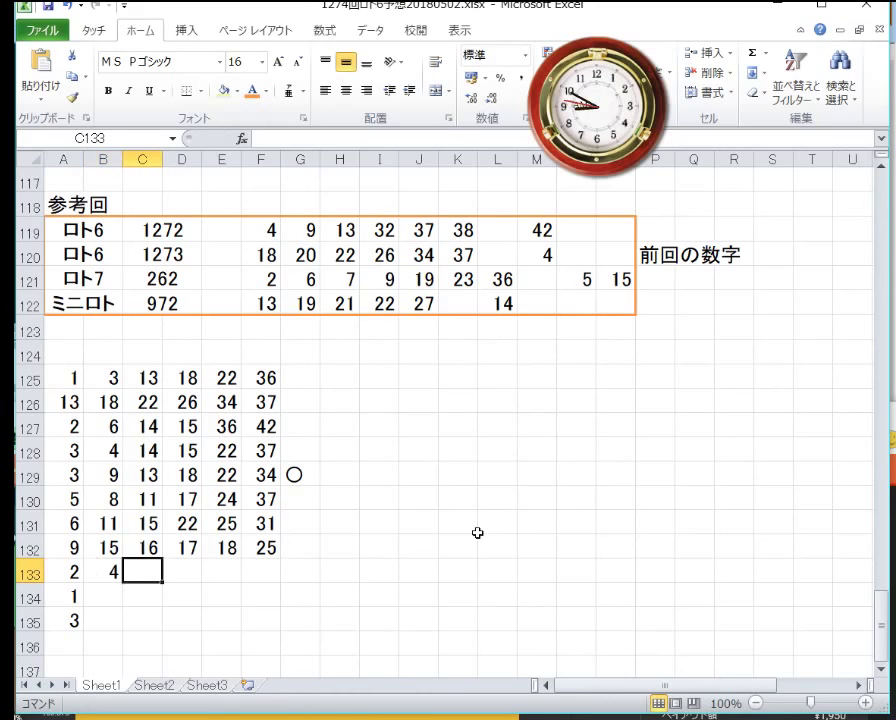
text(9)
key(Tab)
- Complete the ninth prediction row with 11, 22 and 32 in cells D133 to F133
text(11)
key(Tab)
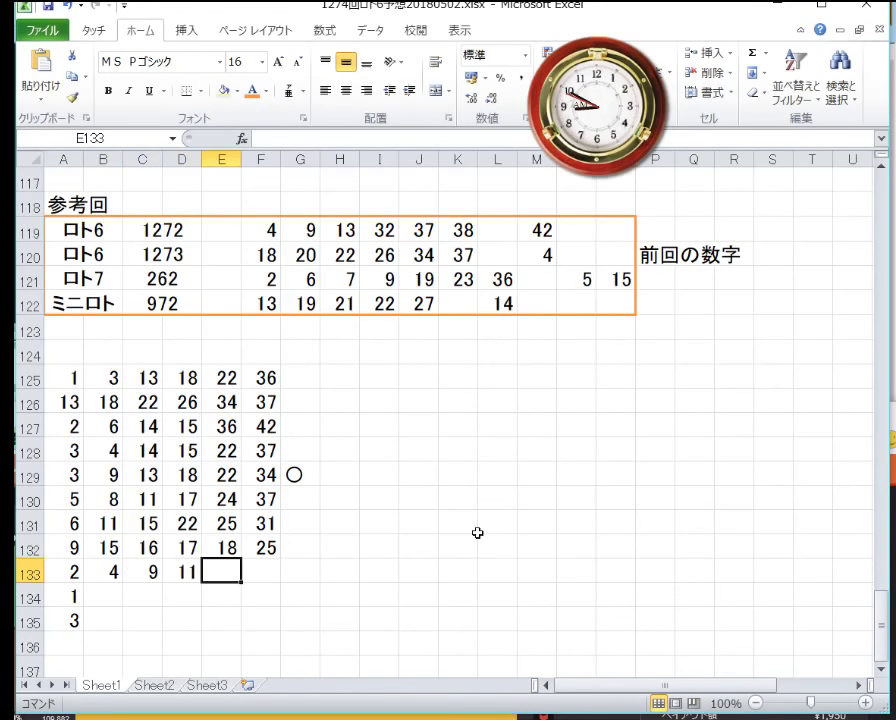
text(22)
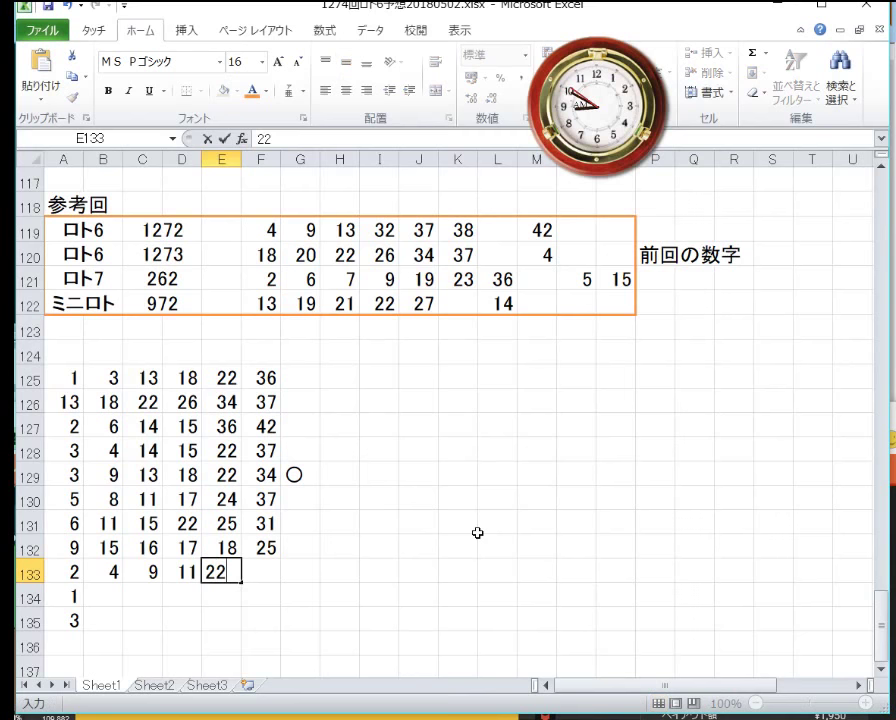
key(Tab)
text(32)
key(Return)
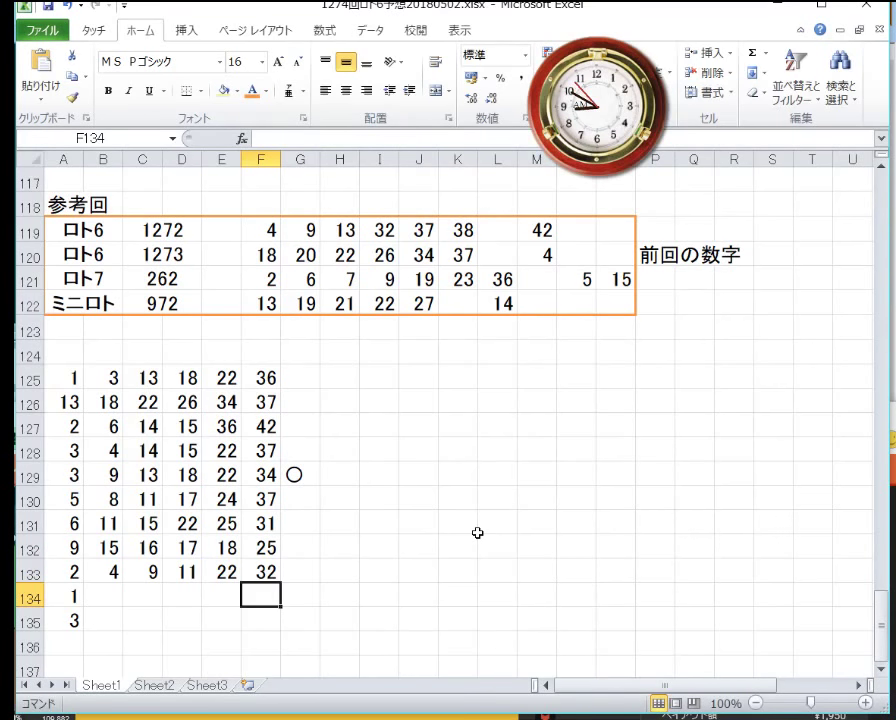
- Continue the tenth prediction row with 11 and 18 in cells B134 and C134
key(Left)
key(Left)
key(Left)
key(Left)
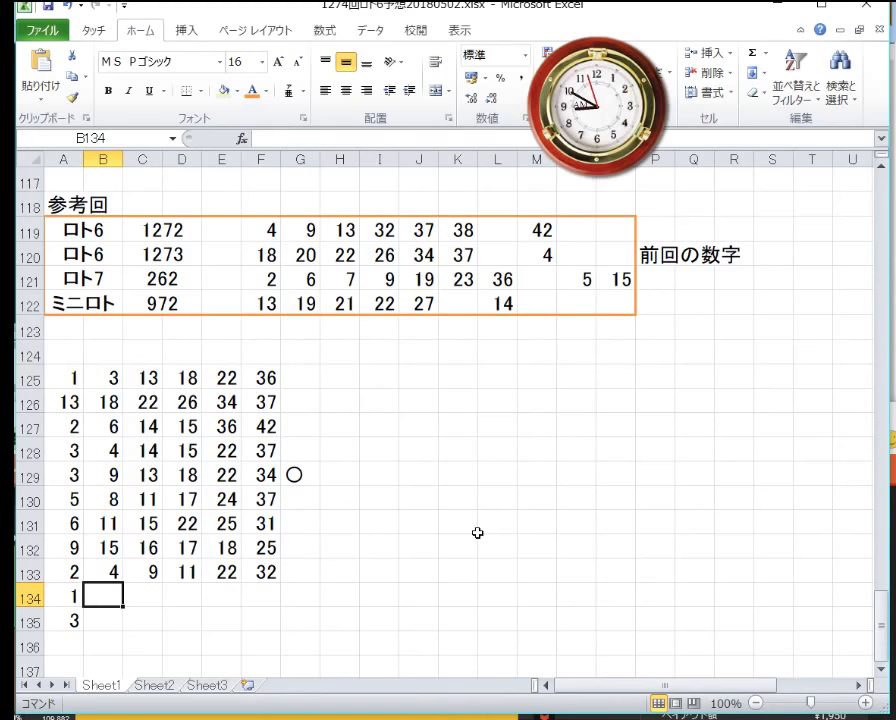
text(11)
key(Tab)
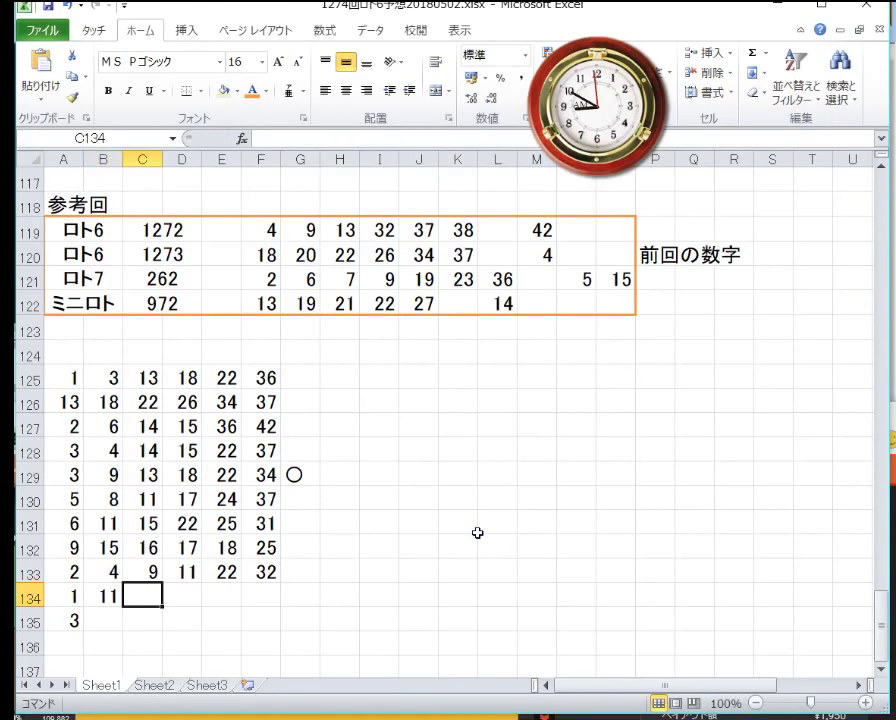
text(18)
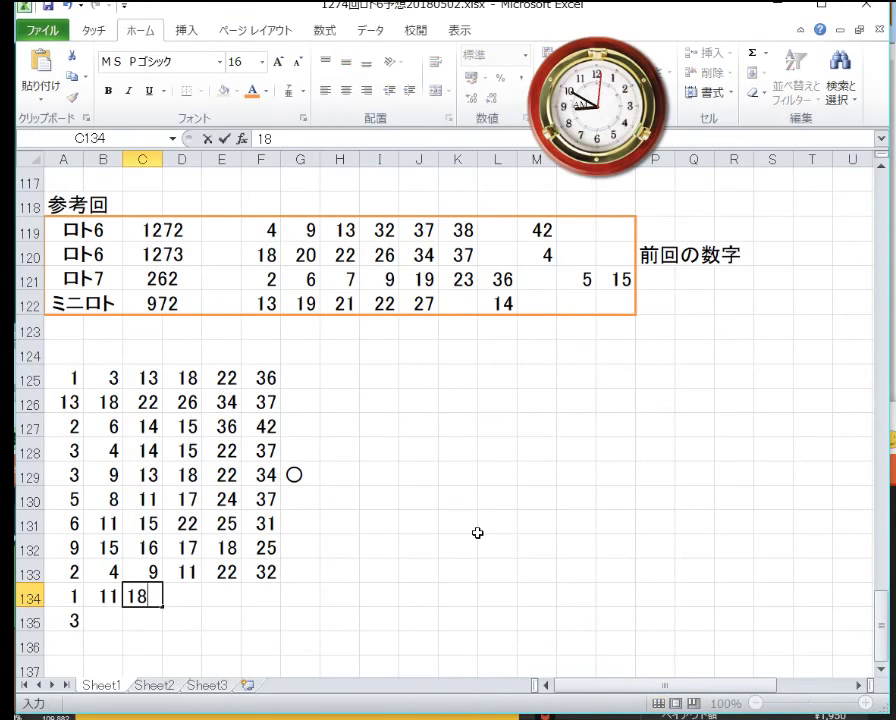
key(Tab)
- Complete the tenth prediction row with 21, 23 and 29 in cells D134 to F134
text(21)
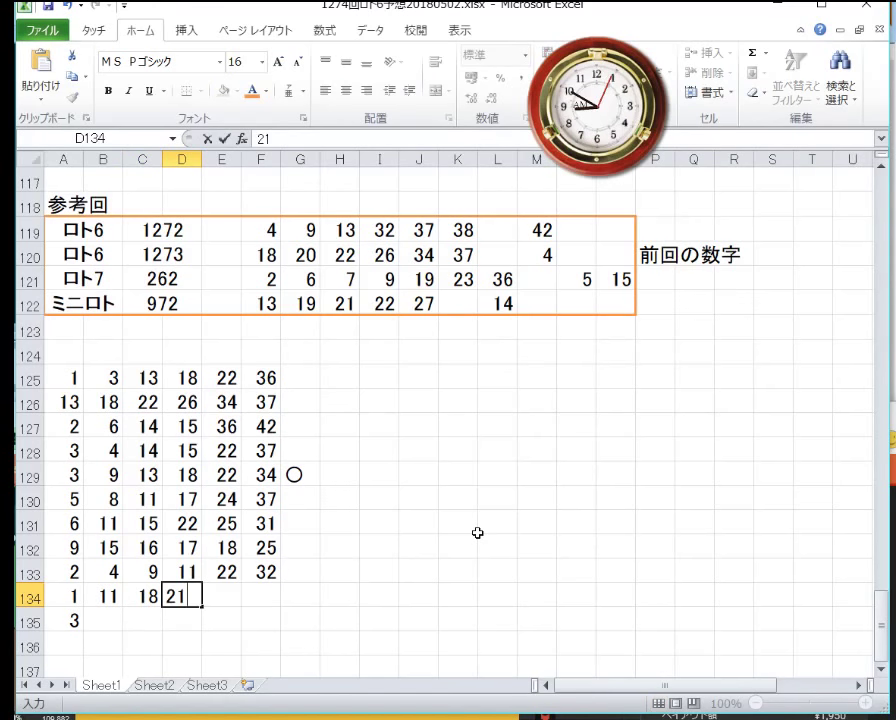
key(Tab)
text(23)
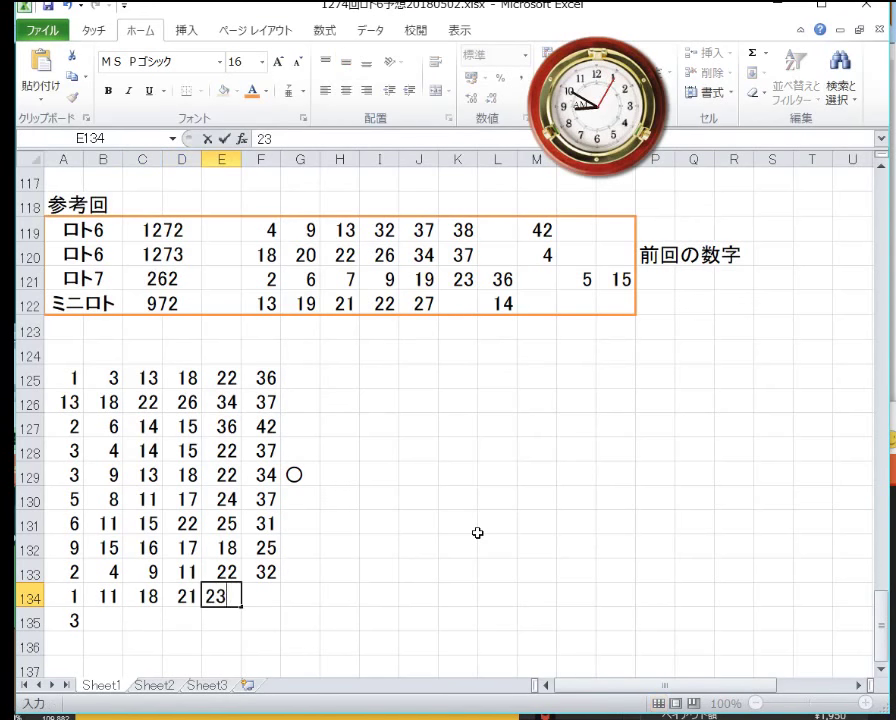
key(Tab)
text(29)
key(Return)
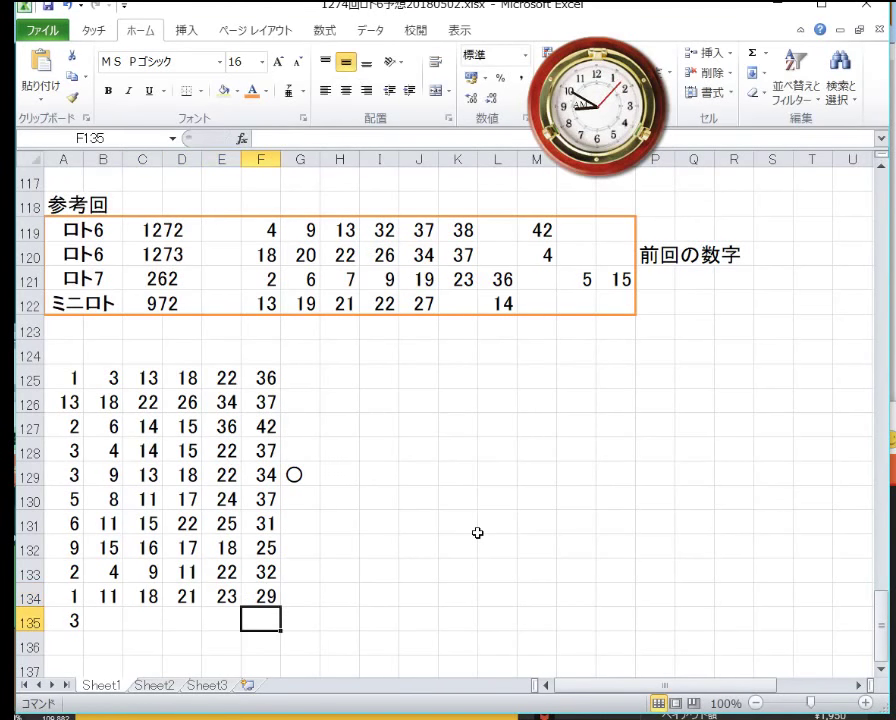
- Continue the eleventh prediction row with 14 and 15 in cells B135 and C135
key(Left)
key(Left)
key(Left)
key(Left)
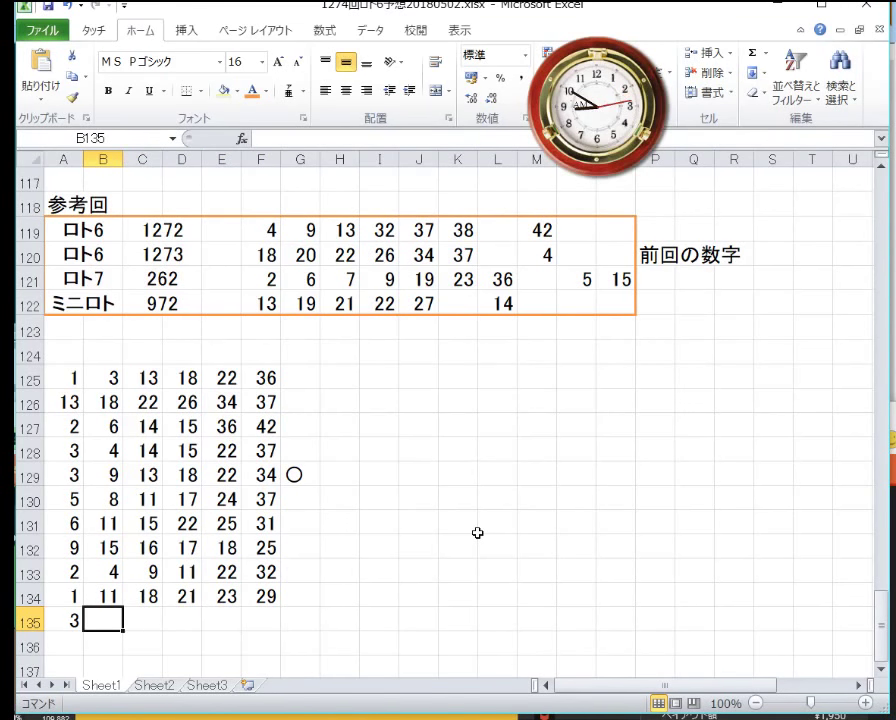
text(14)
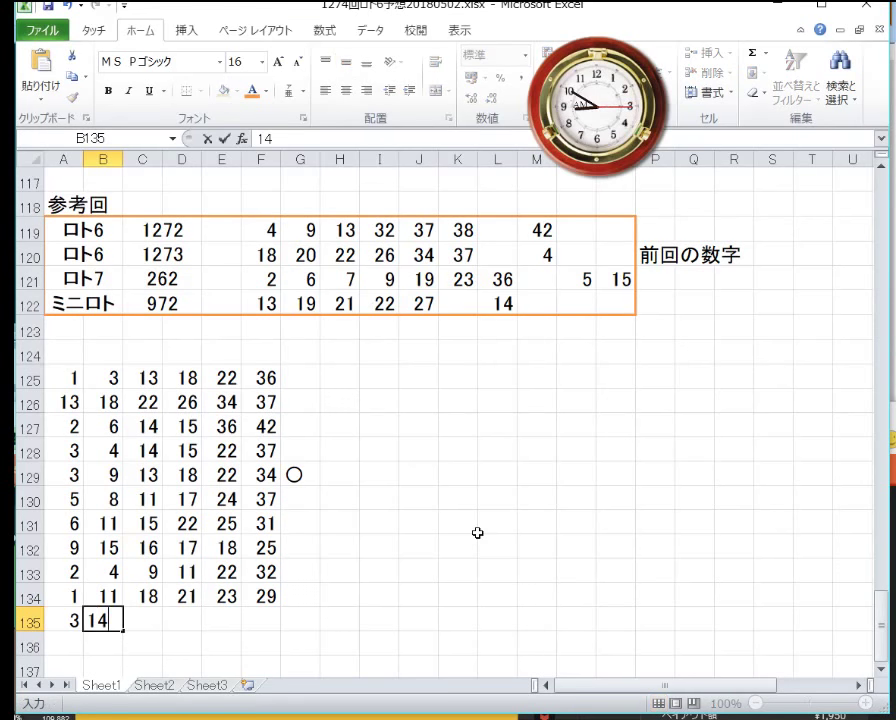
key(Tab)
text(15)
key(Tab)
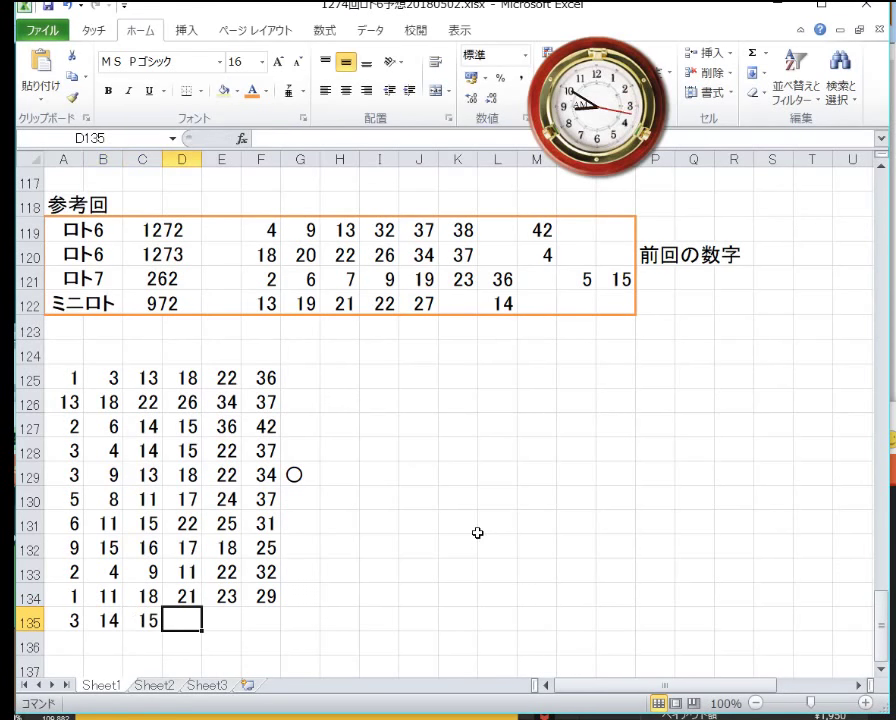
- Complete the eleventh prediction row with 20, 24 and 38 in cells D135 to F135
text(2)
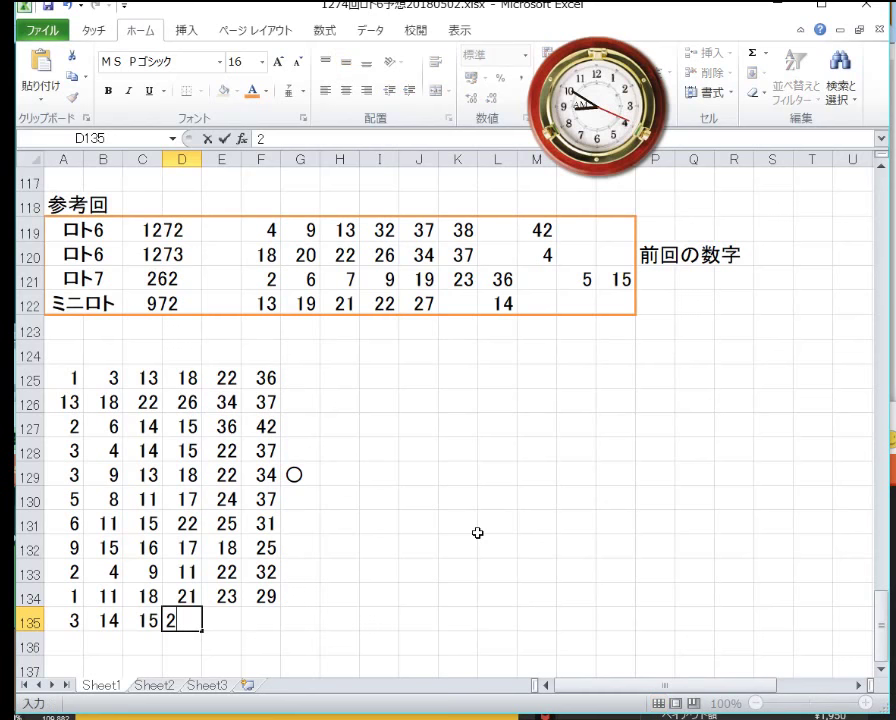
text(0)
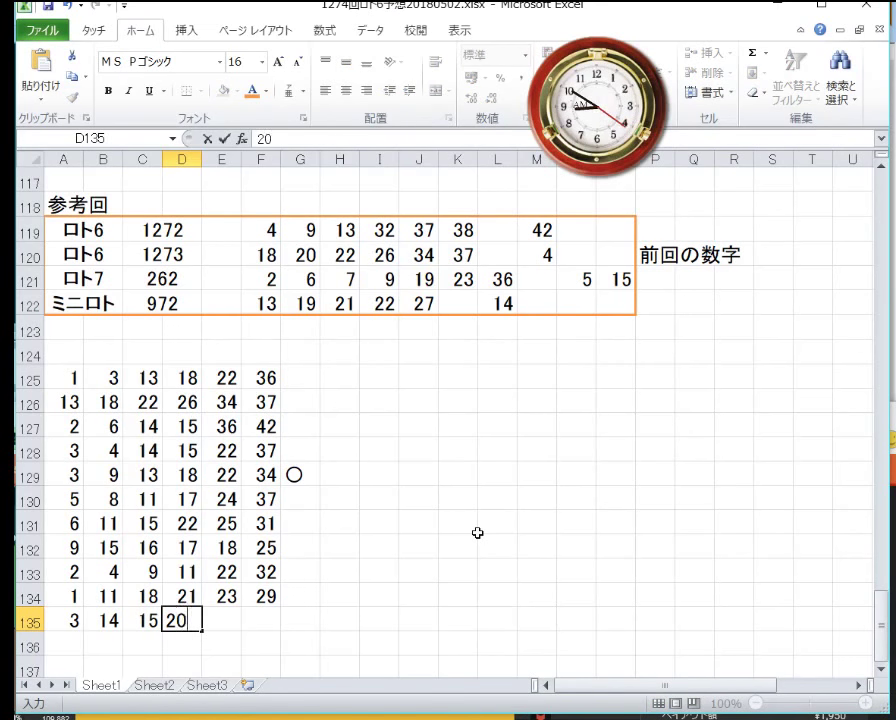
key(Tab)
text(24)
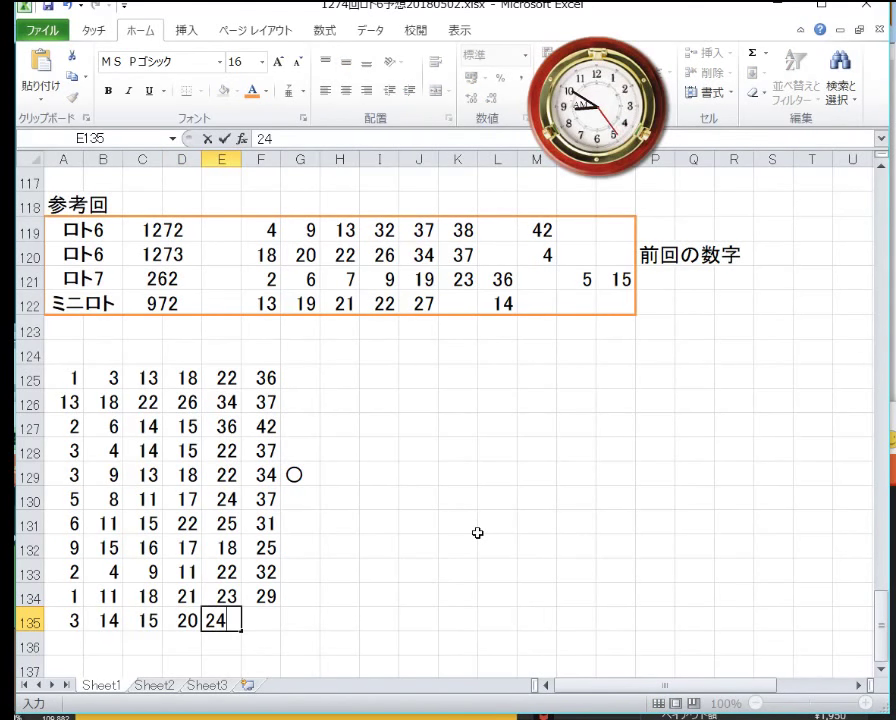
key(Tab)
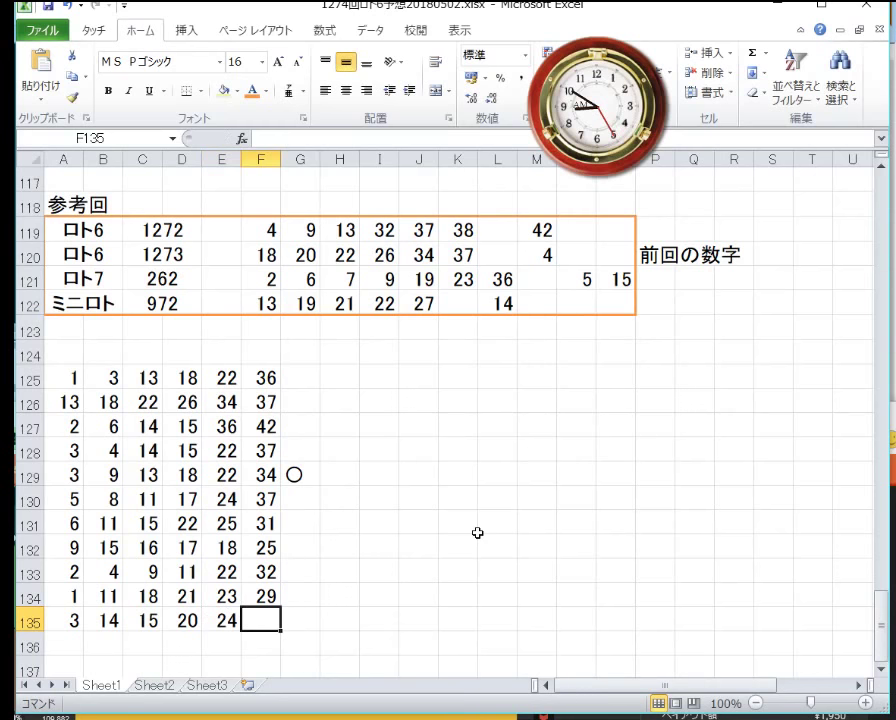
text(3)
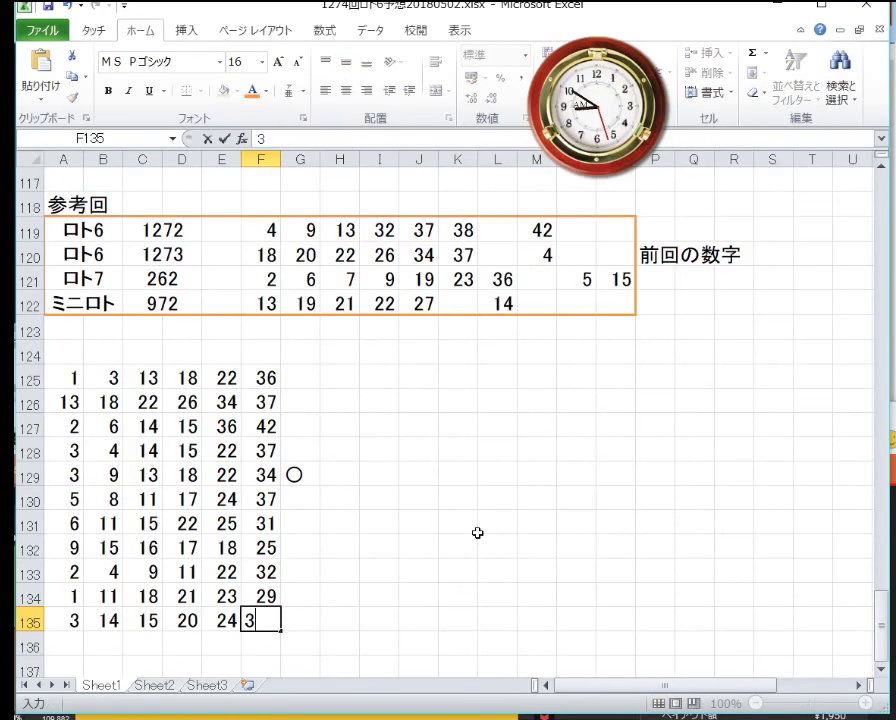
text(8)
key(Return)
- Review the prediction rows by moving through column F from row 135 up to row 125 and back down
key(Up)
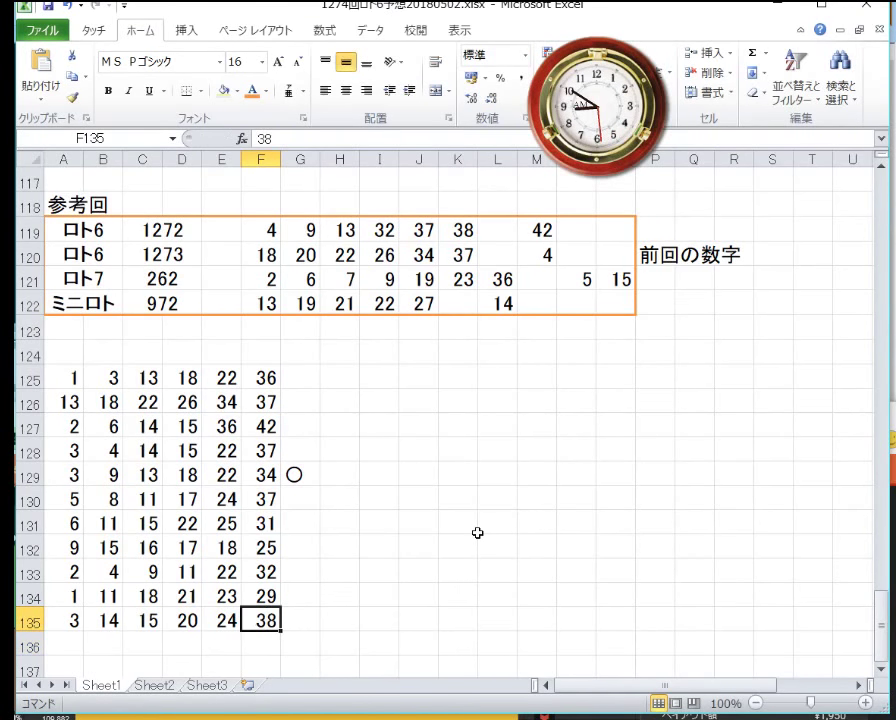
key(Up)
key(Up)
key(Up)
key(Up)
key(Up)
key(Up)
key(Up)
key(Up)
key(Up)
key(Up)
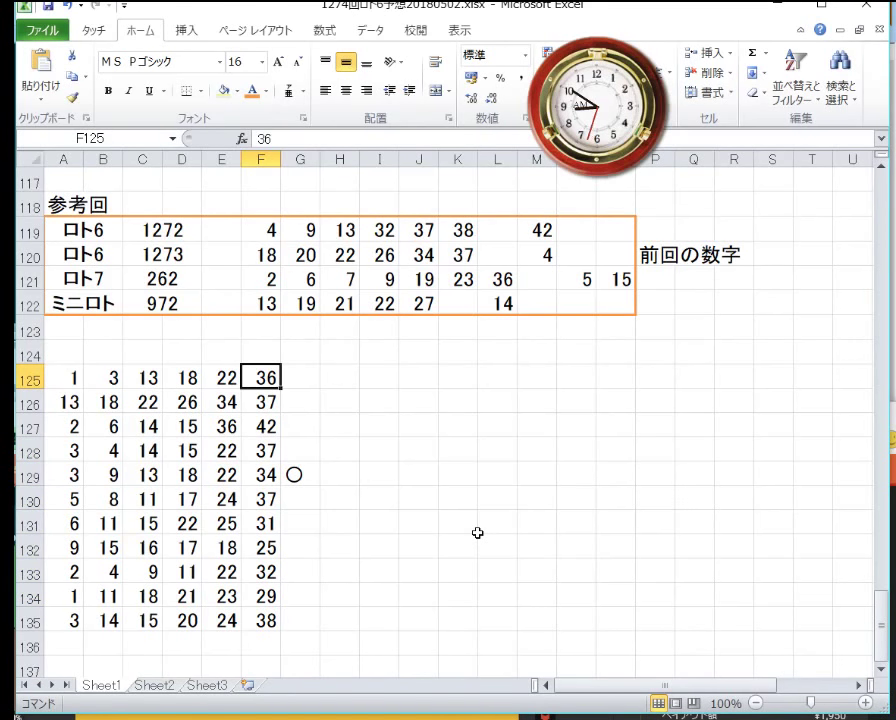
key(Down)
key(Down)
key(Down)
key(Down)
key(Down)
key(Down)
key(Down)
key(Down)
key(Down)
key(Down)
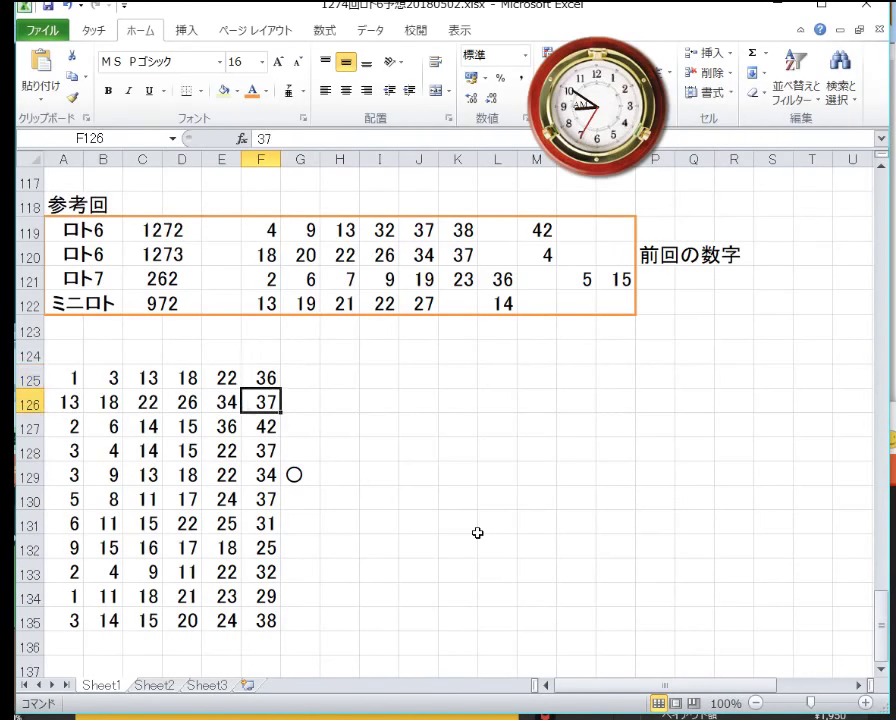
- Go through the eleventh prediction row's numbers from A135 to F135, ending on the empty cell G135
key(Left)
key(Left)
key(Left)
key(Left)
key(Left)
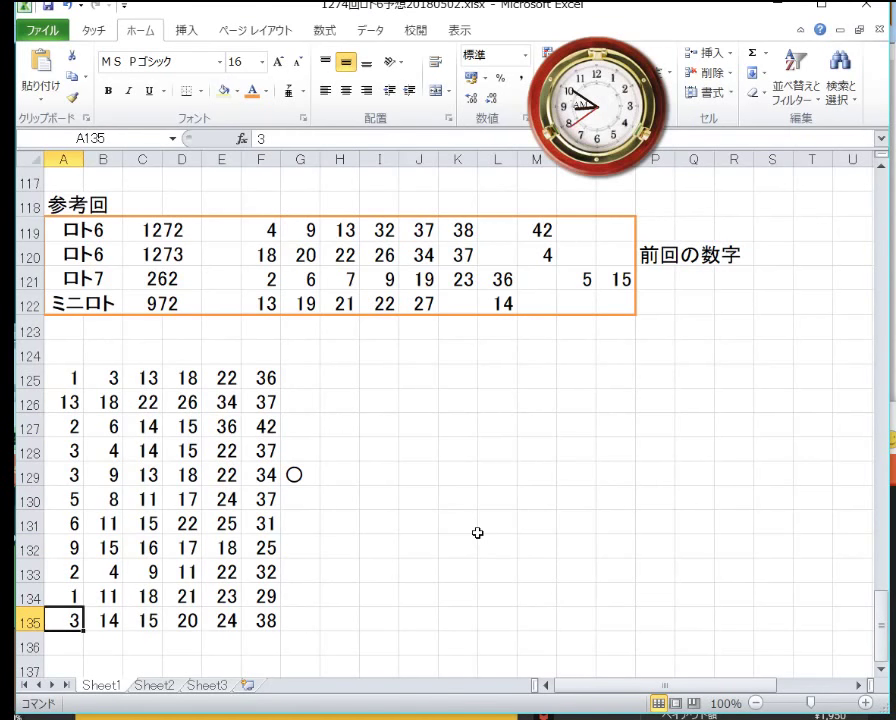
key(Right)
key(Right)
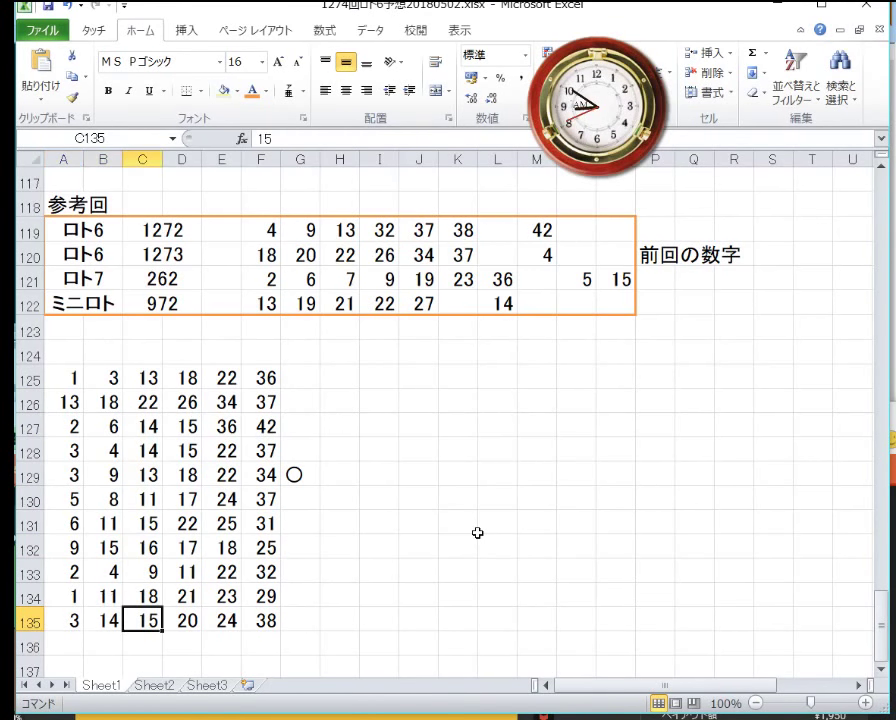
key(Right)
key(Right)
key(Right)
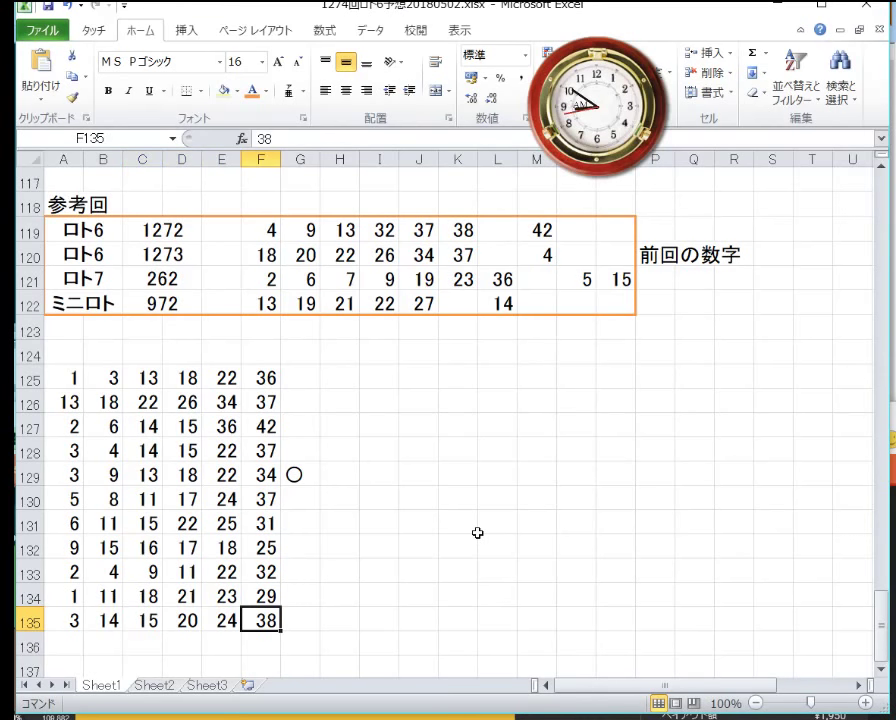
key(Right)
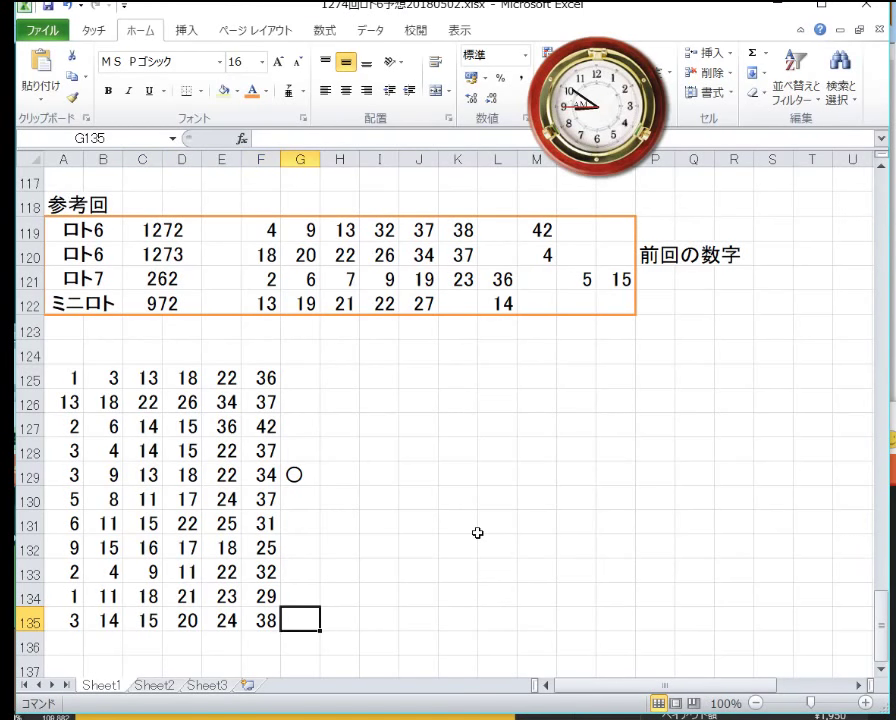
text(maru)
key(BackSpace)
key(BackSpace)
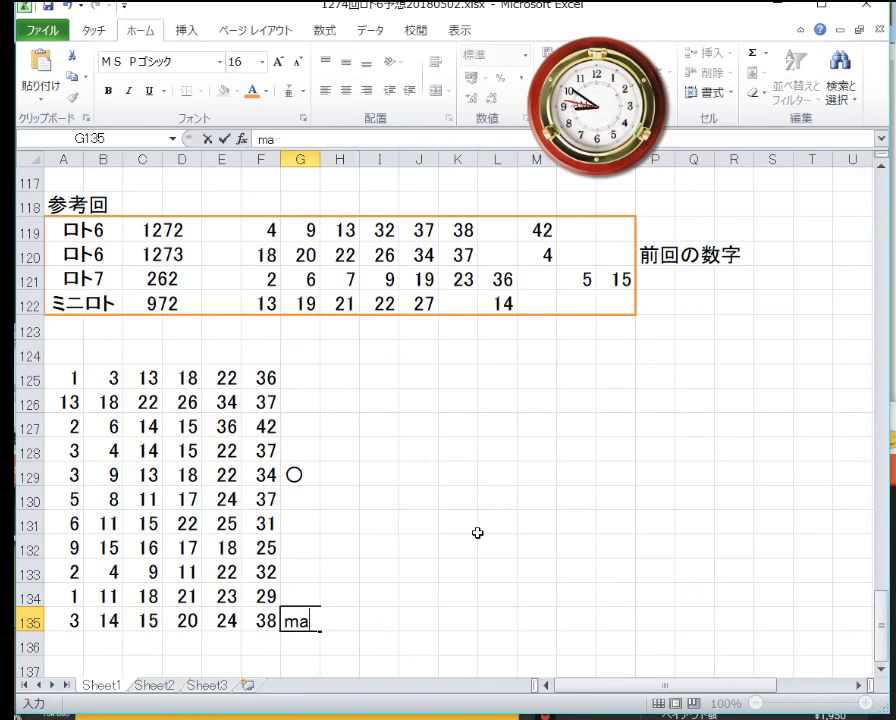
key(BackSpace)
key(BackSpace)
- Mark the eleventh prediction row as favoured with a ○ in cell G135, using Japanese input
key(Zenkaku_Hankaku)
text(maru)
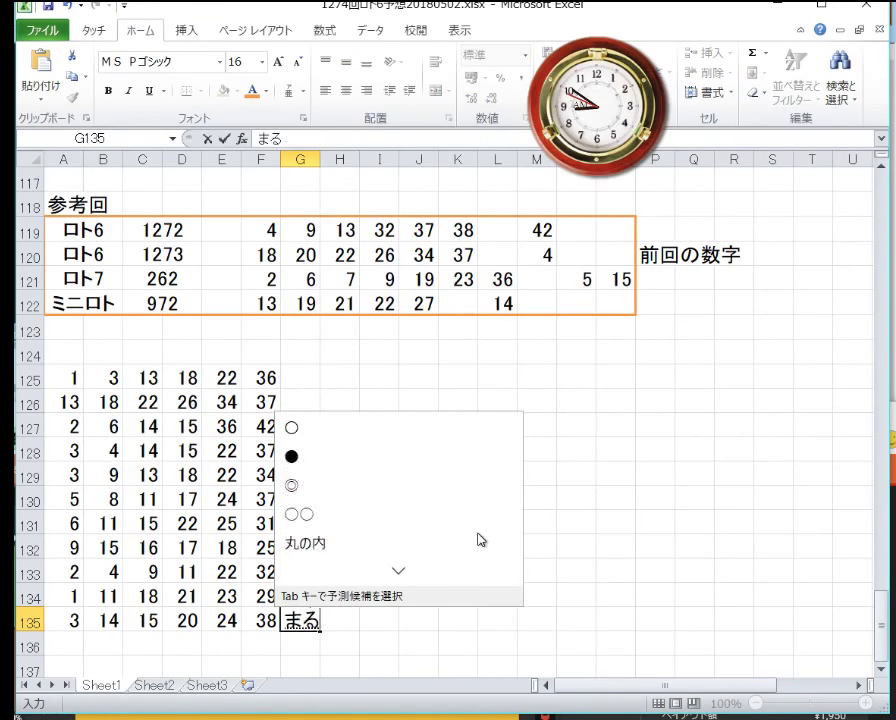
key(space)
key(Return)
key(Return)
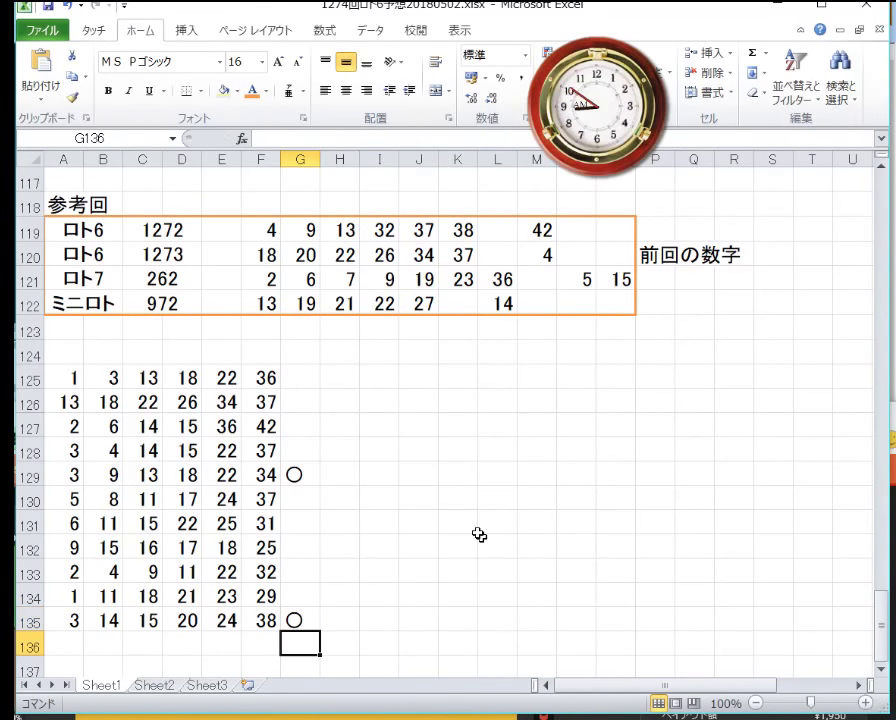